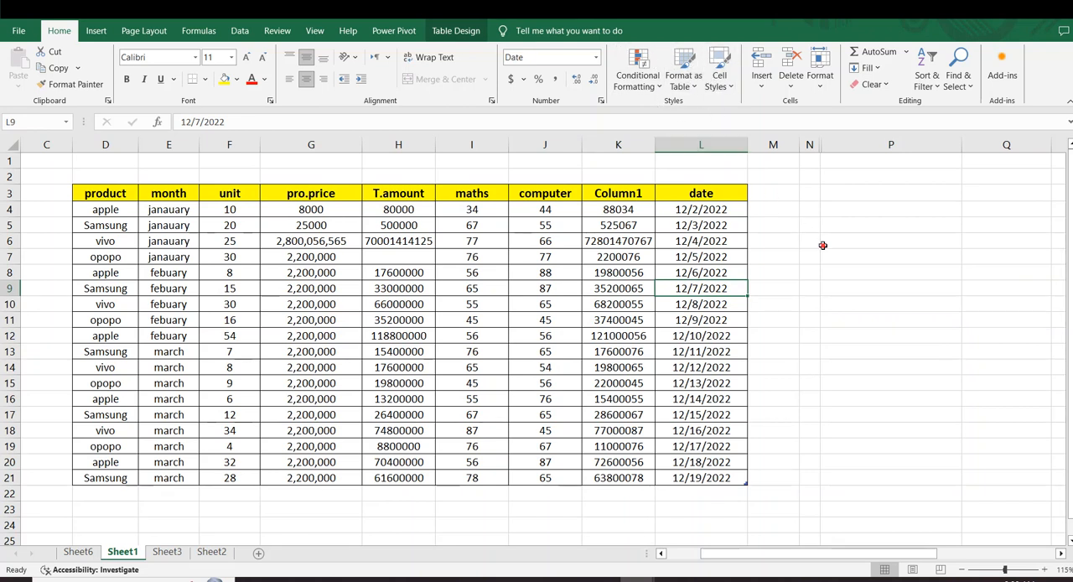
click(171, 303)
click(781, 307)
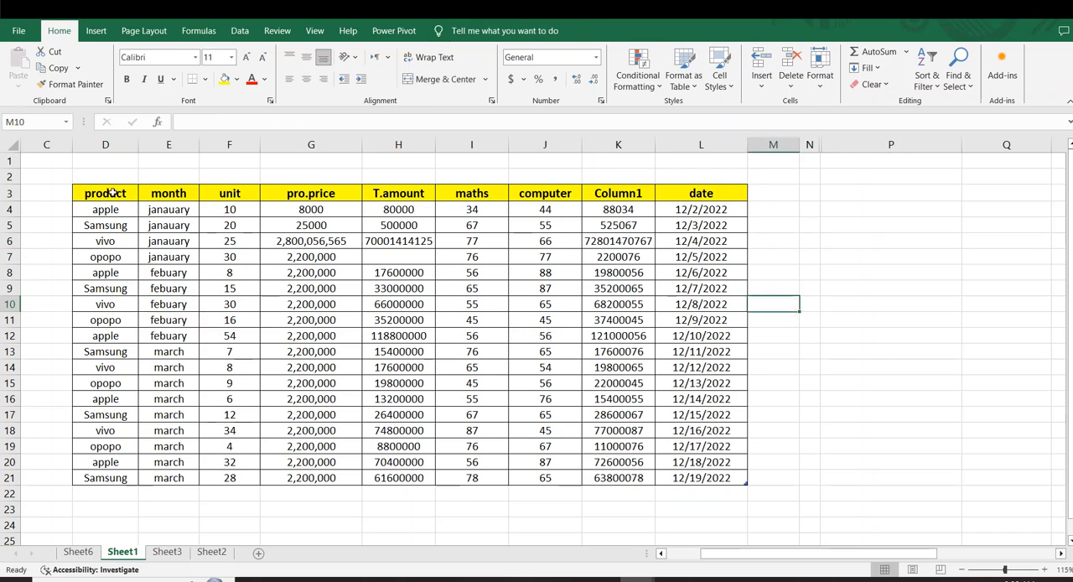
drag(111, 193, 398, 335)
click(890, 335)
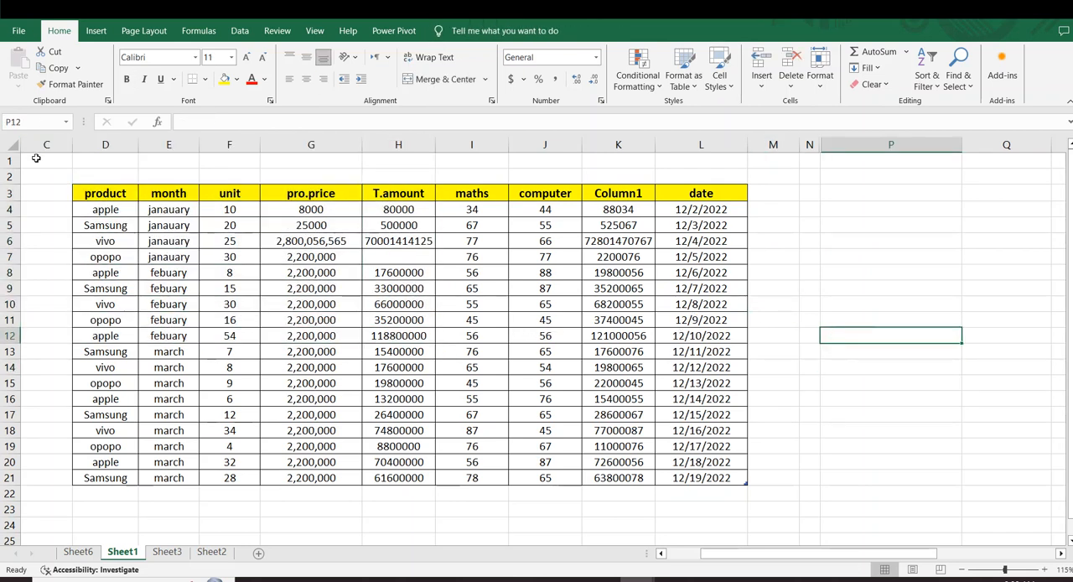
- Format the range D3:L21 as a table with the black medium style that has grey banded rows
drag(98, 192, 708, 478)
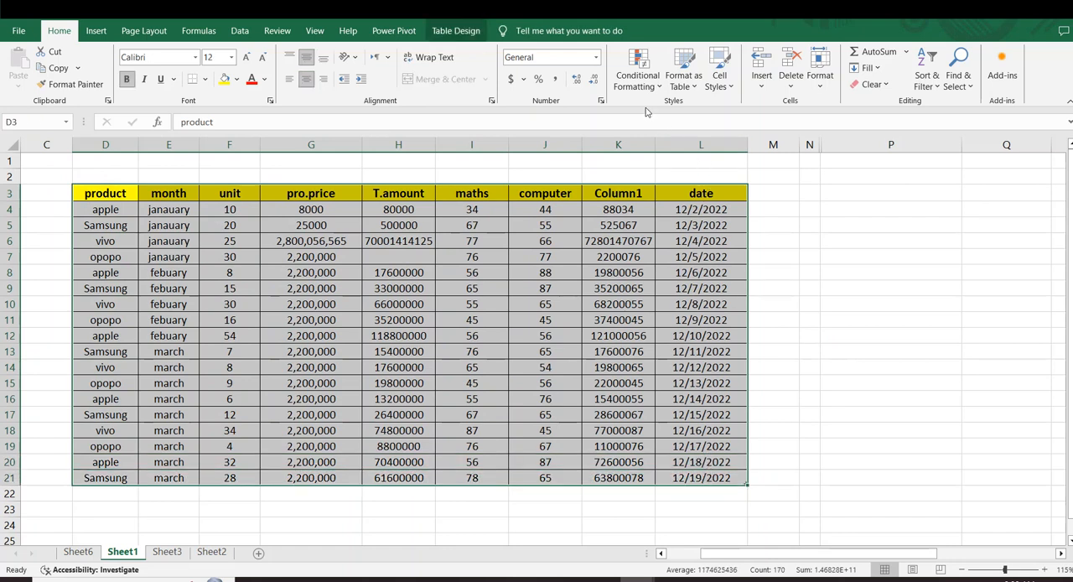
click(696, 87)
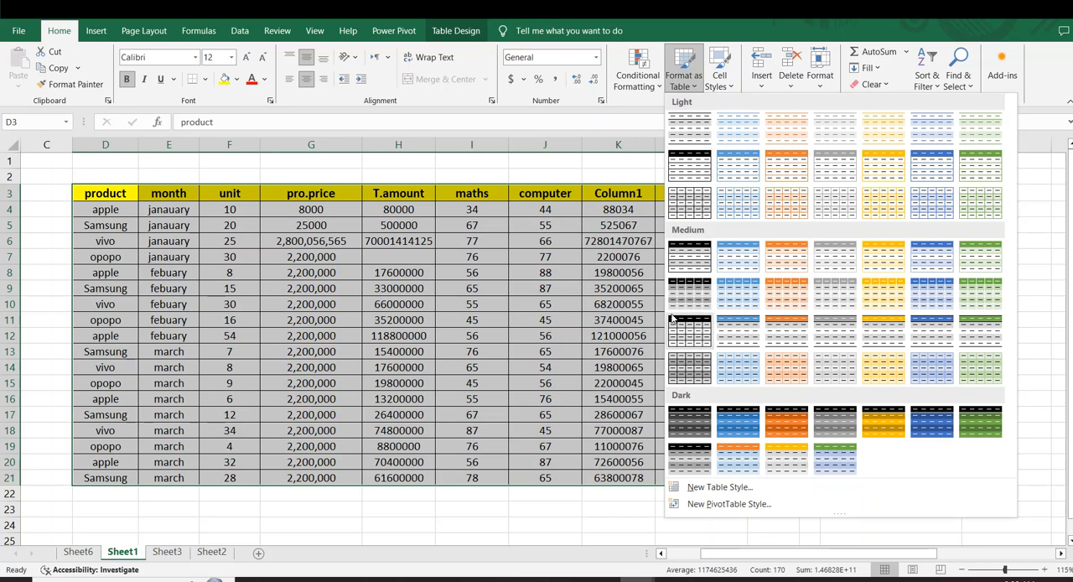
click(692, 344)
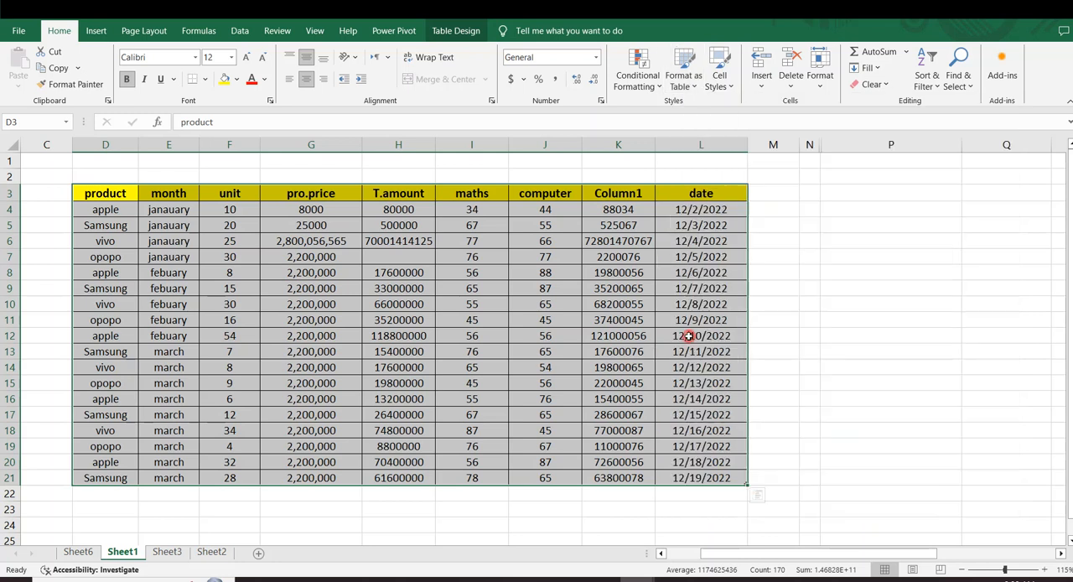
click(784, 272)
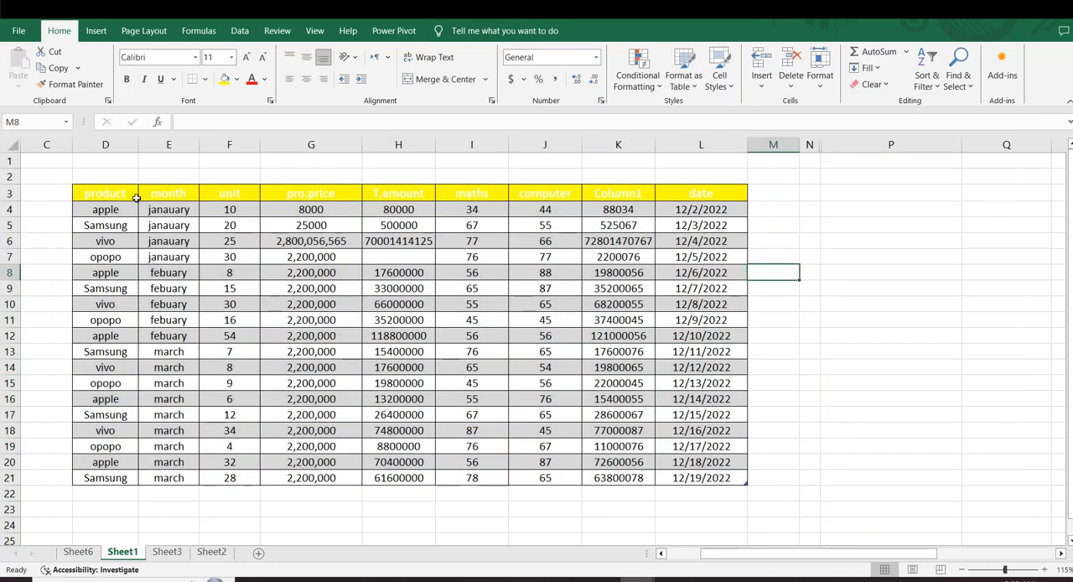
drag(109, 187, 571, 240)
click(761, 270)
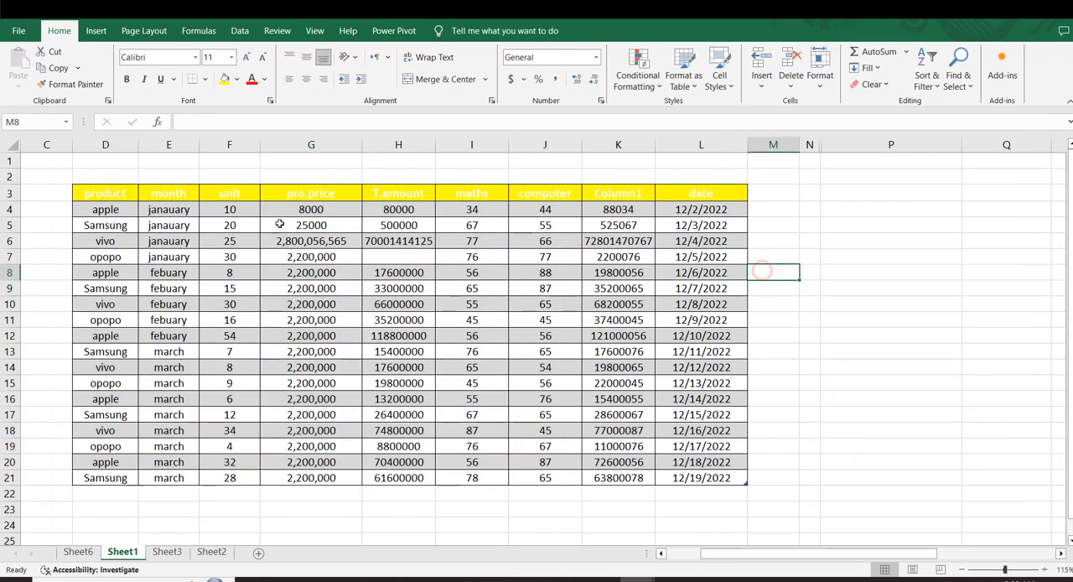
- Apply the black and dark grey banded style from the Dark group to the table D3:L21
drag(99, 197, 717, 480)
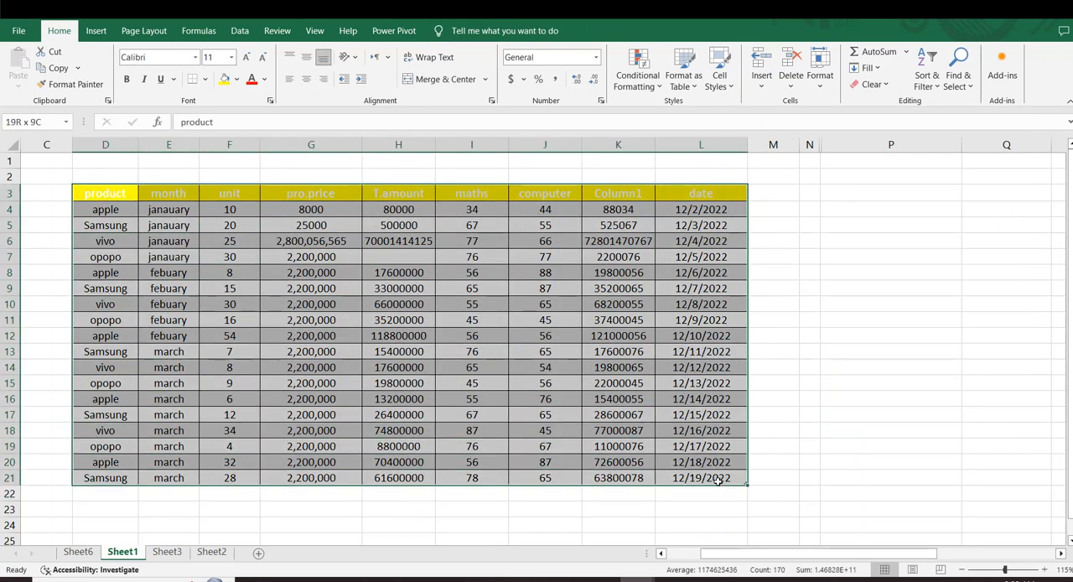
click(689, 80)
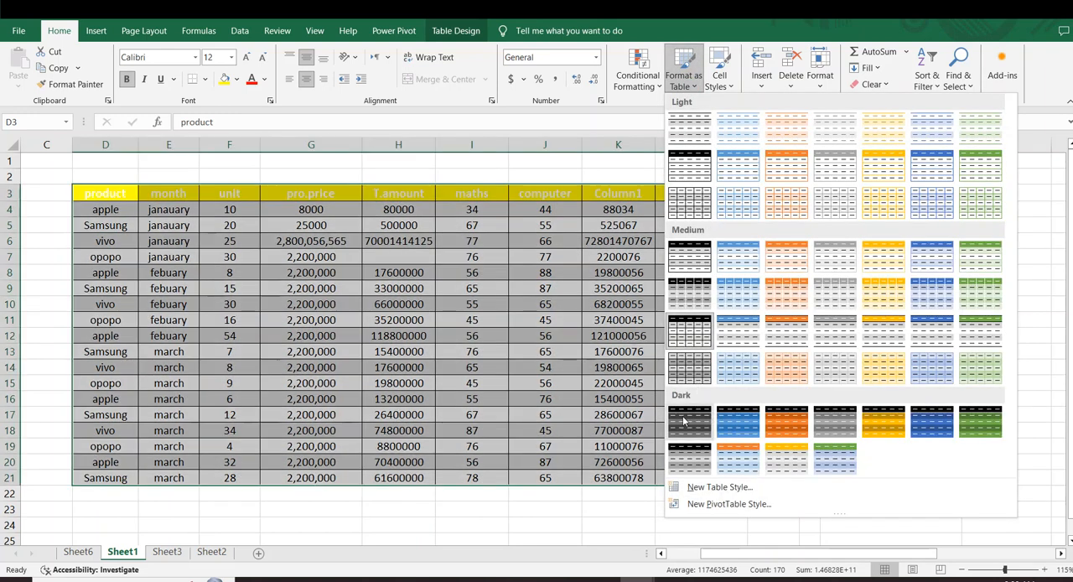
click(683, 421)
click(471, 319)
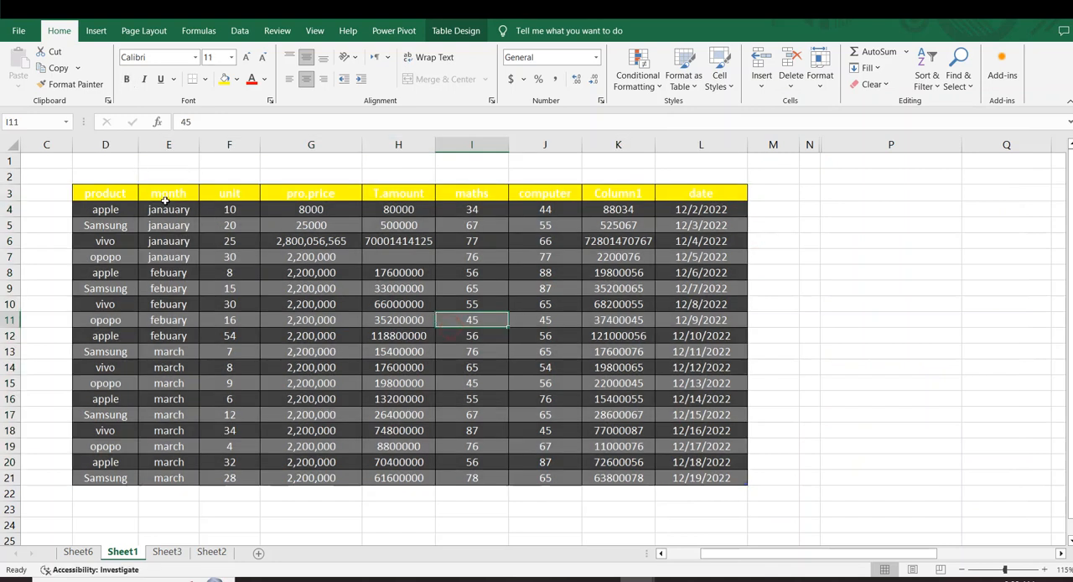
- Fill the table's header row D3:L3 with black
drag(90, 194, 700, 200)
click(127, 79)
click(237, 80)
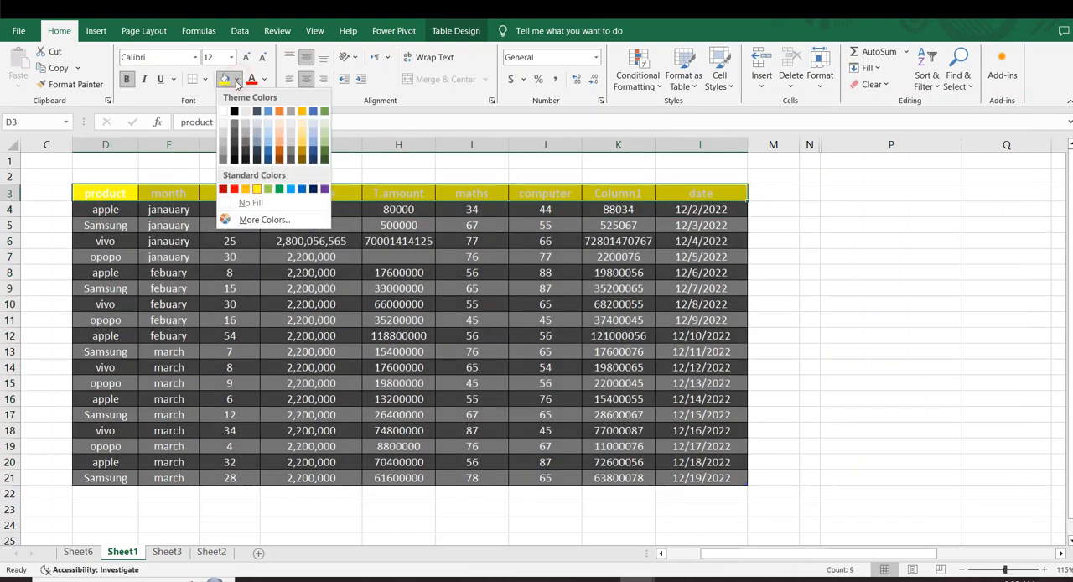
click(234, 111)
click(471, 288)
click(792, 271)
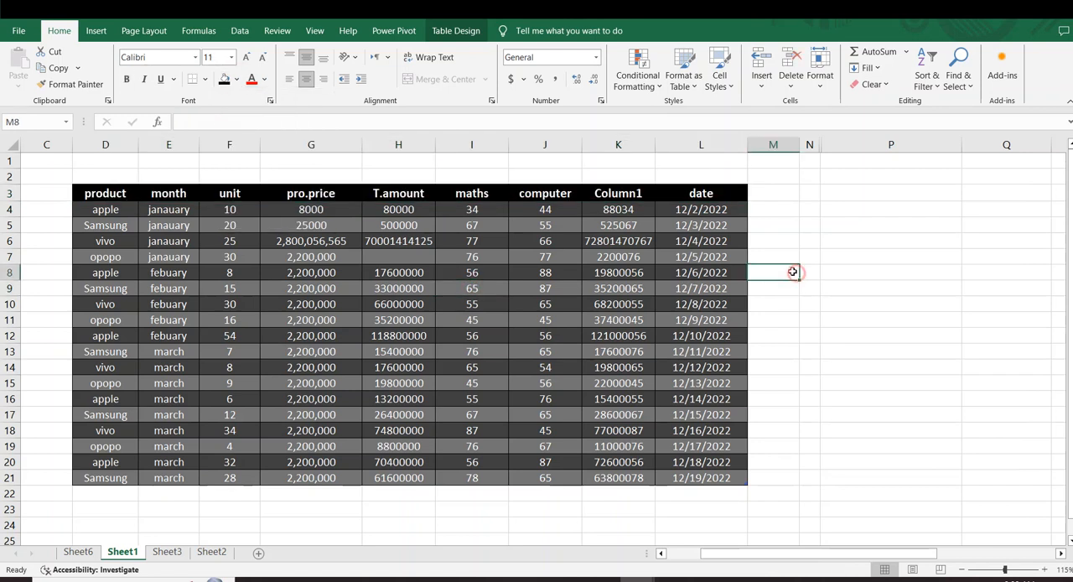
- Apply the light table style with a black header and black row lines to D3:L21
drag(105, 210, 704, 400)
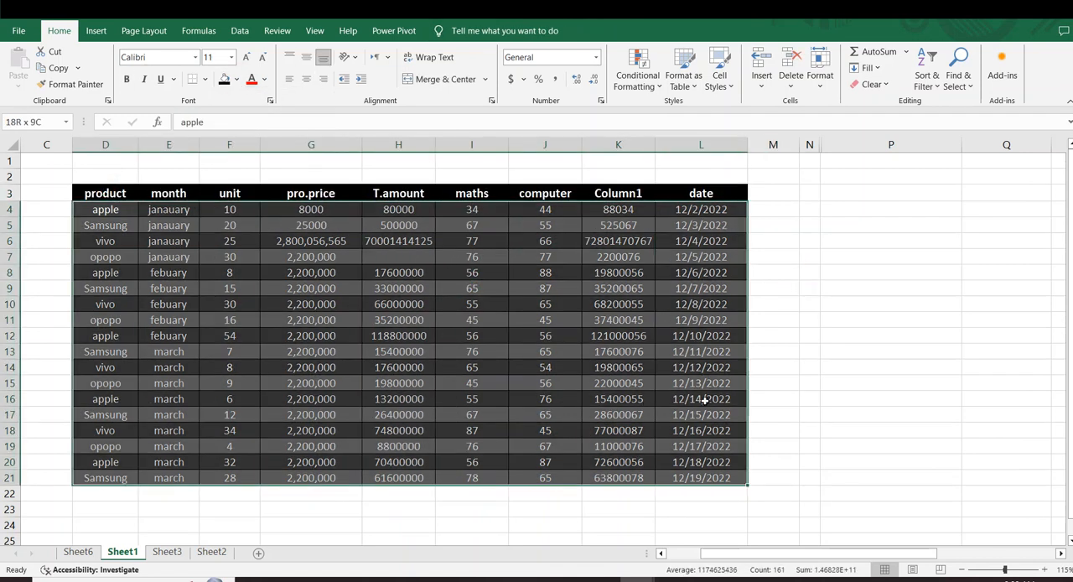
click(794, 332)
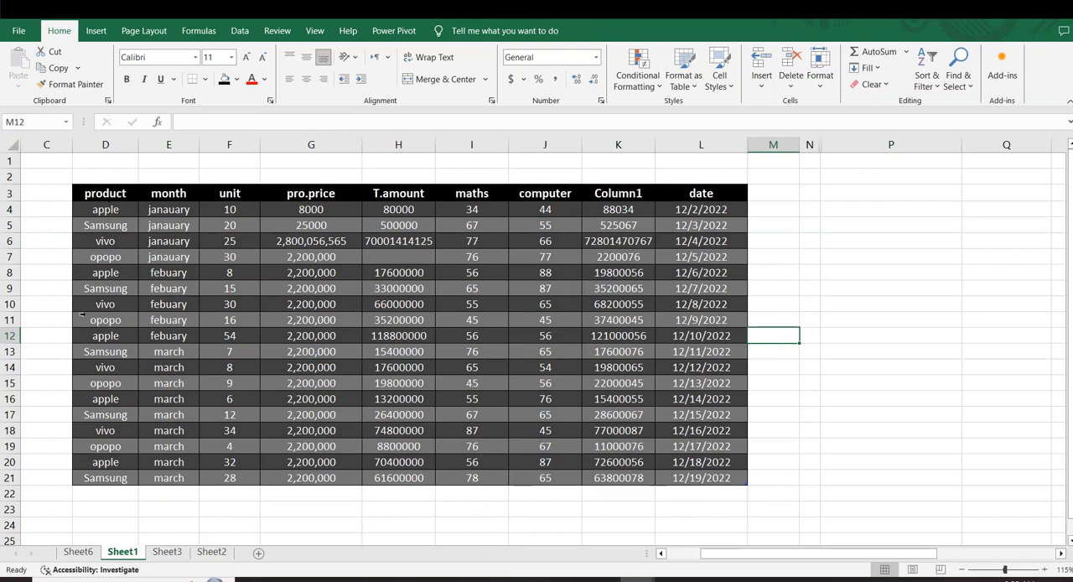
drag(92, 194, 729, 488)
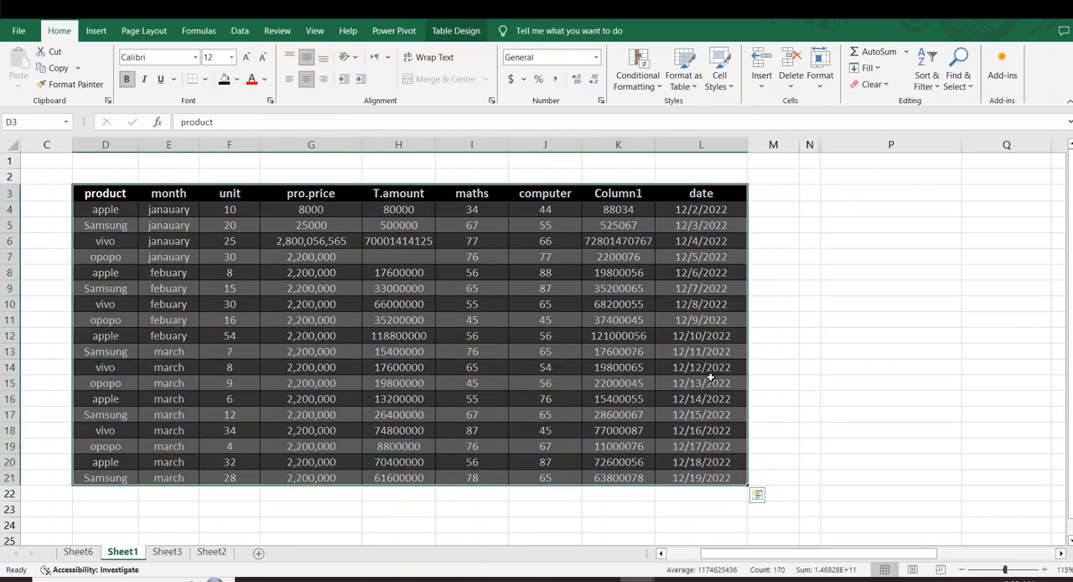
click(683, 77)
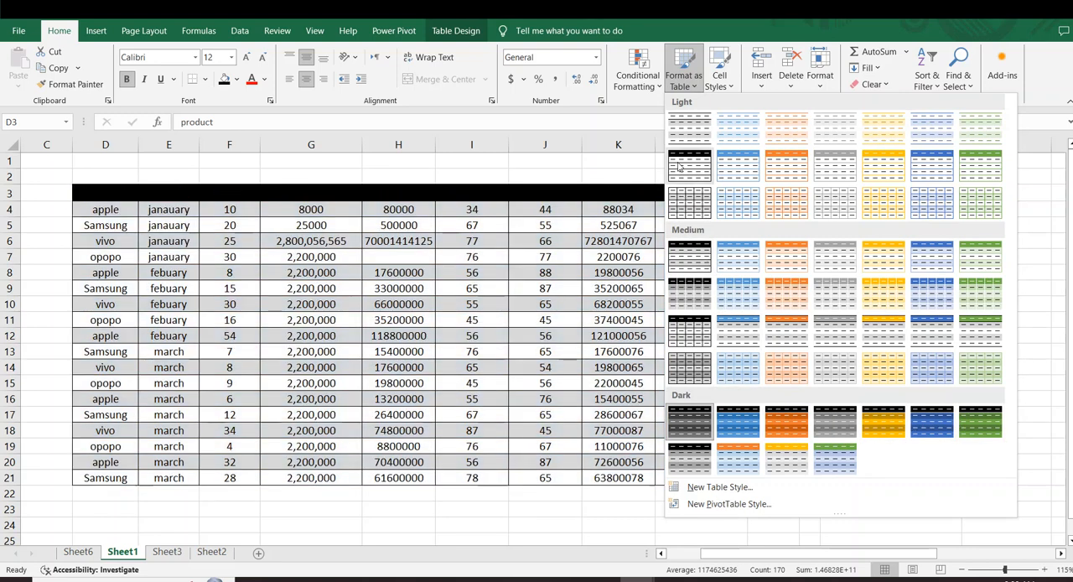
click(685, 166)
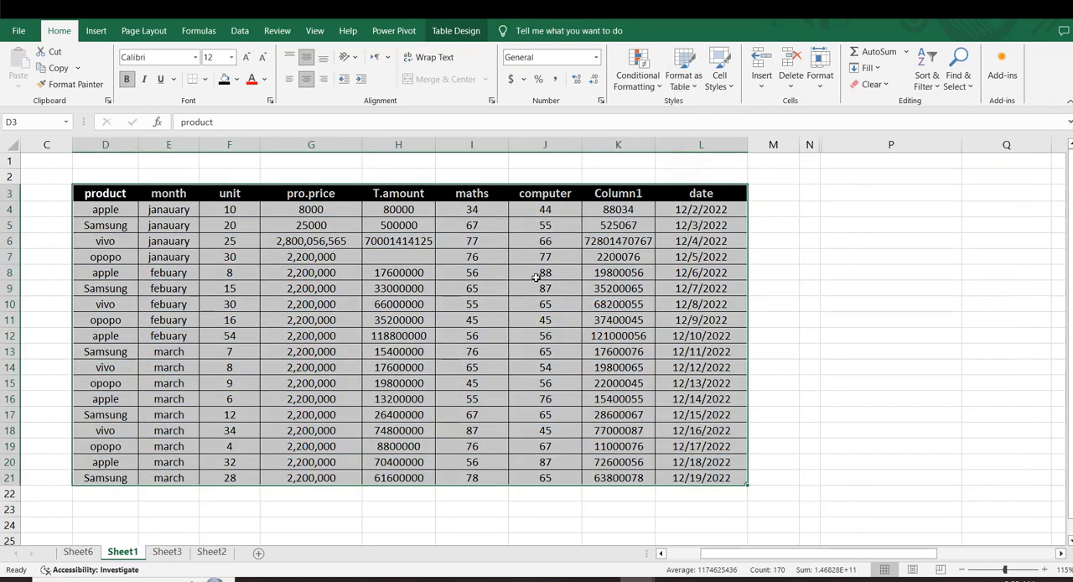
click(536, 277)
click(460, 258)
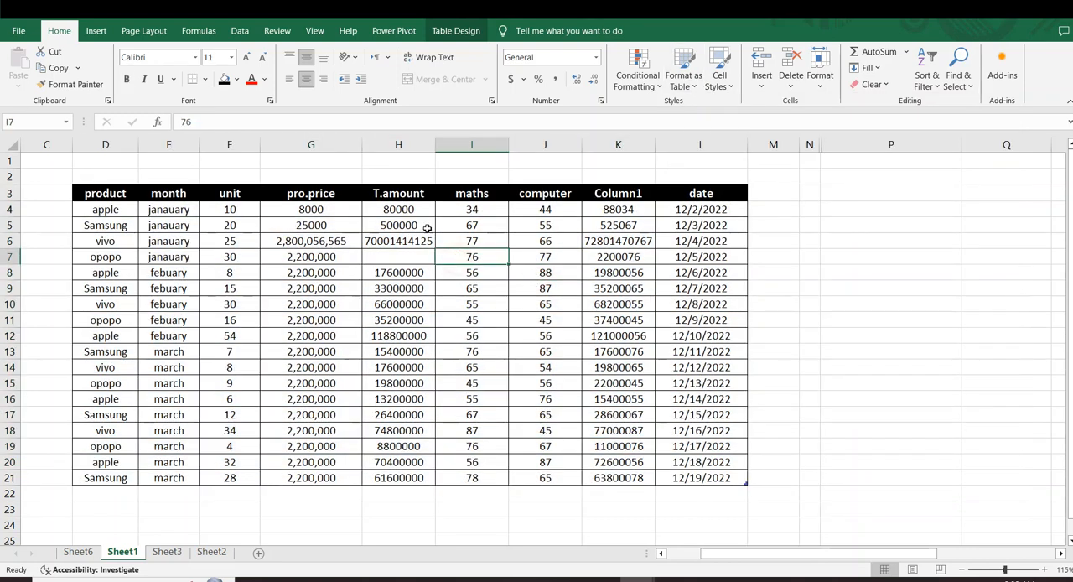
- Try the light table styles with blue headers on the table
click(455, 30)
click(423, 275)
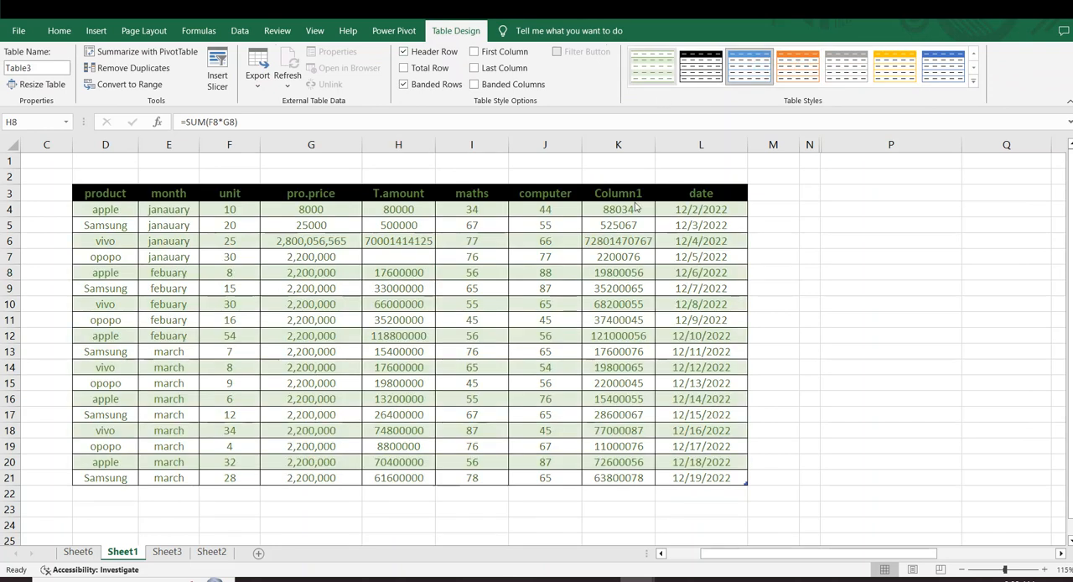
click(561, 430)
click(558, 304)
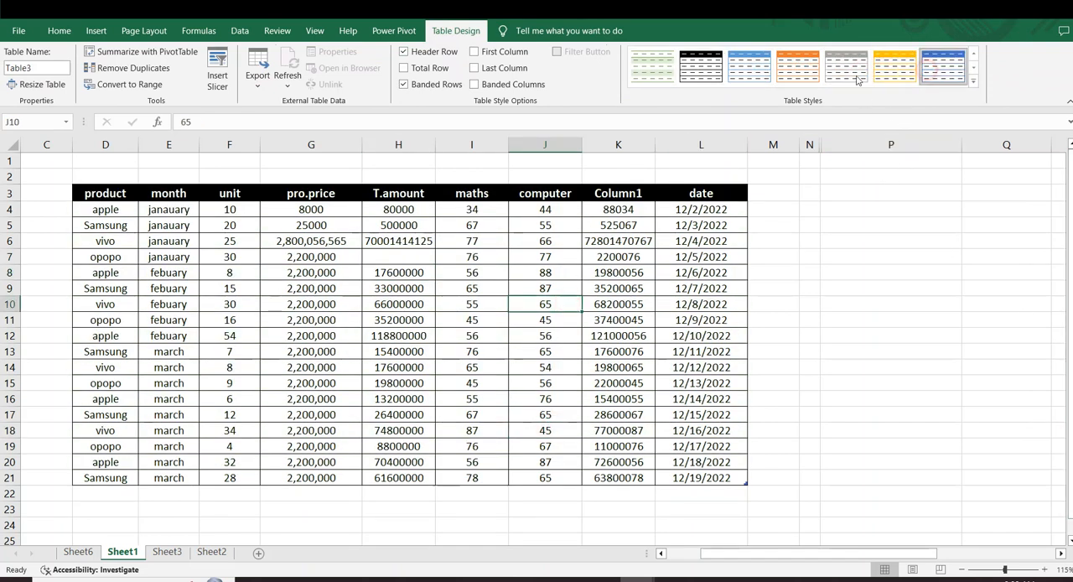
click(417, 269)
- Select the table's data rows D4:L21 and apply the light table style with a gold header
drag(95, 186, 715, 427)
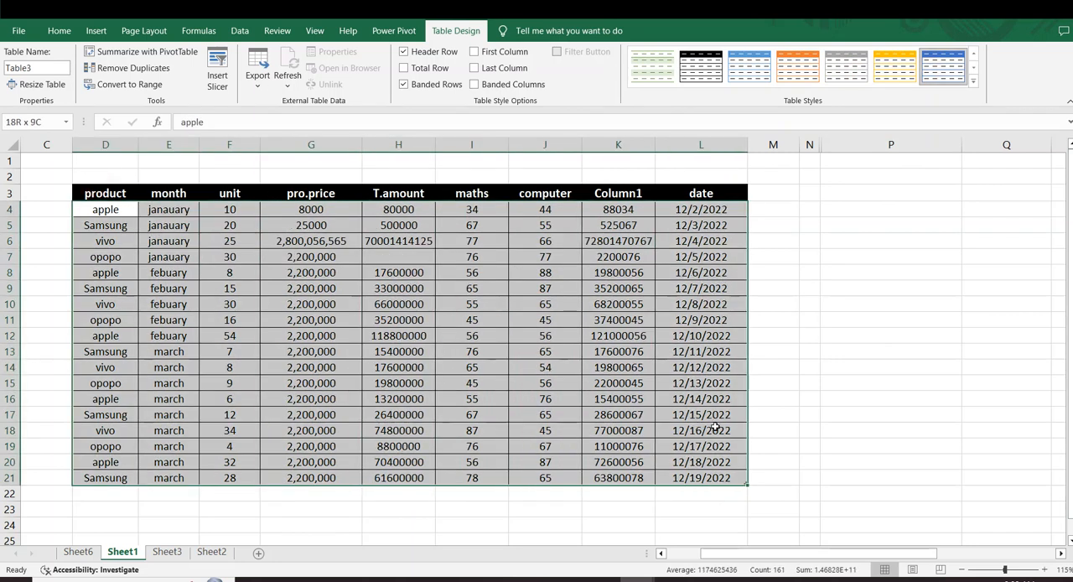
click(896, 80)
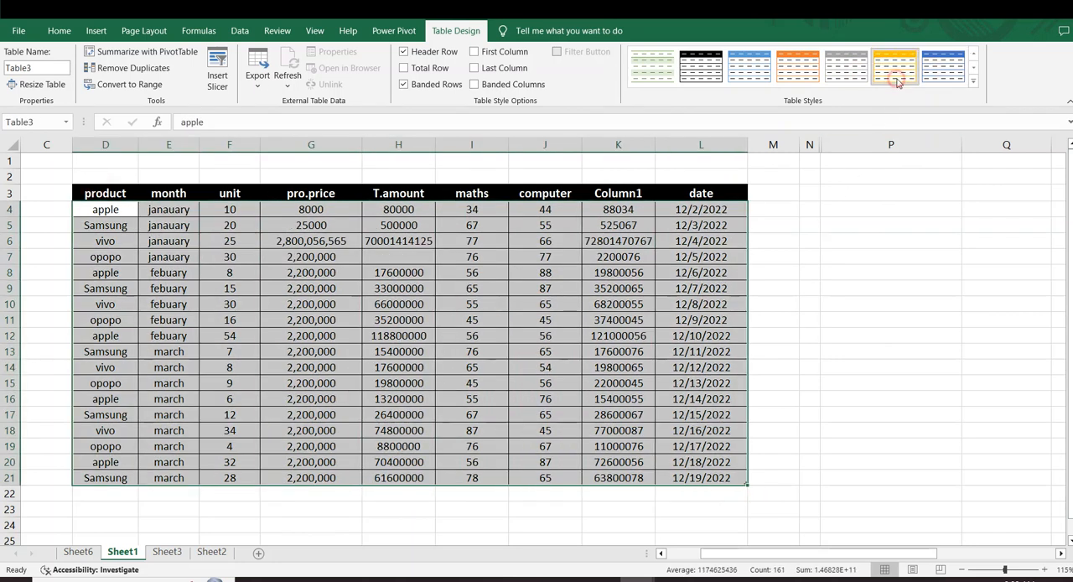
click(971, 81)
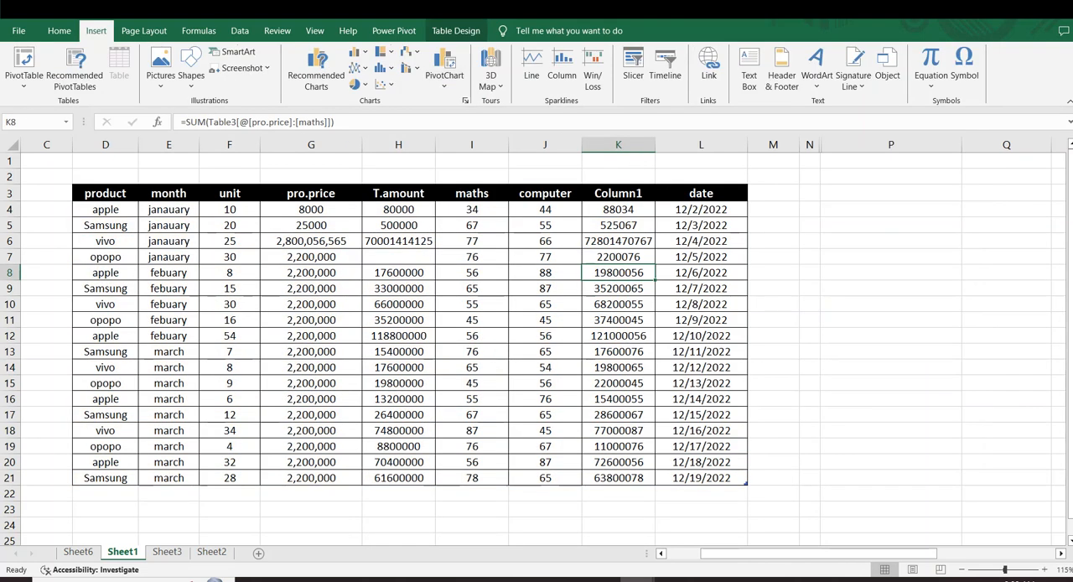
- Examine the table elements offered for a new custom table style without creating one
click(761, 277)
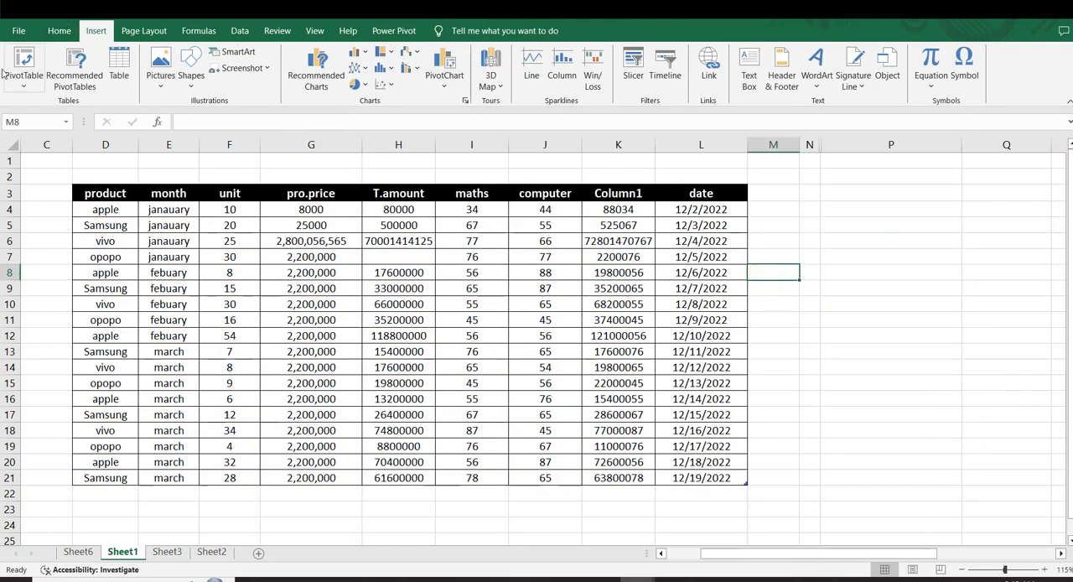
click(58, 31)
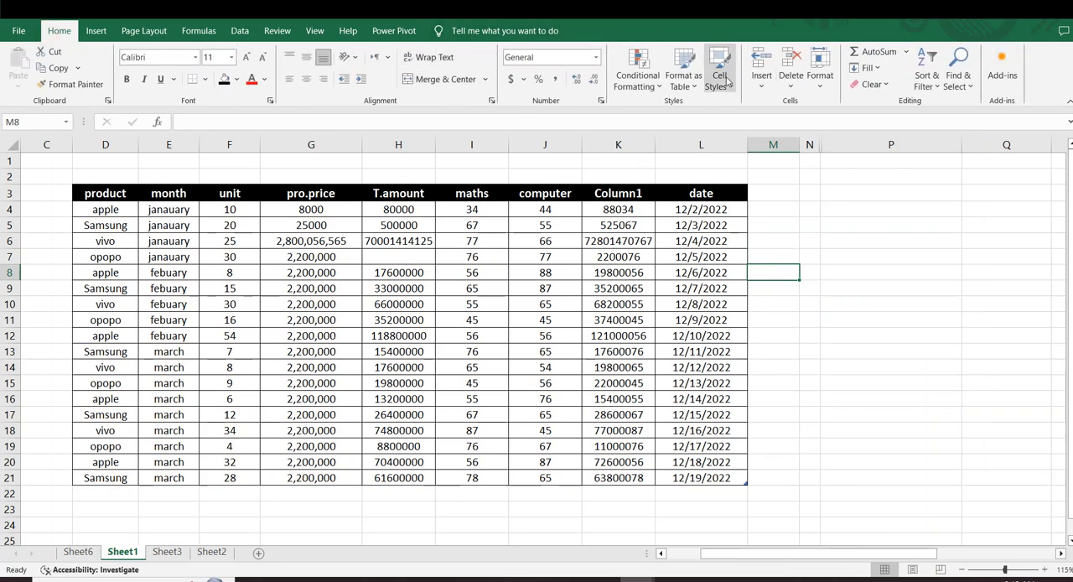
click(828, 209)
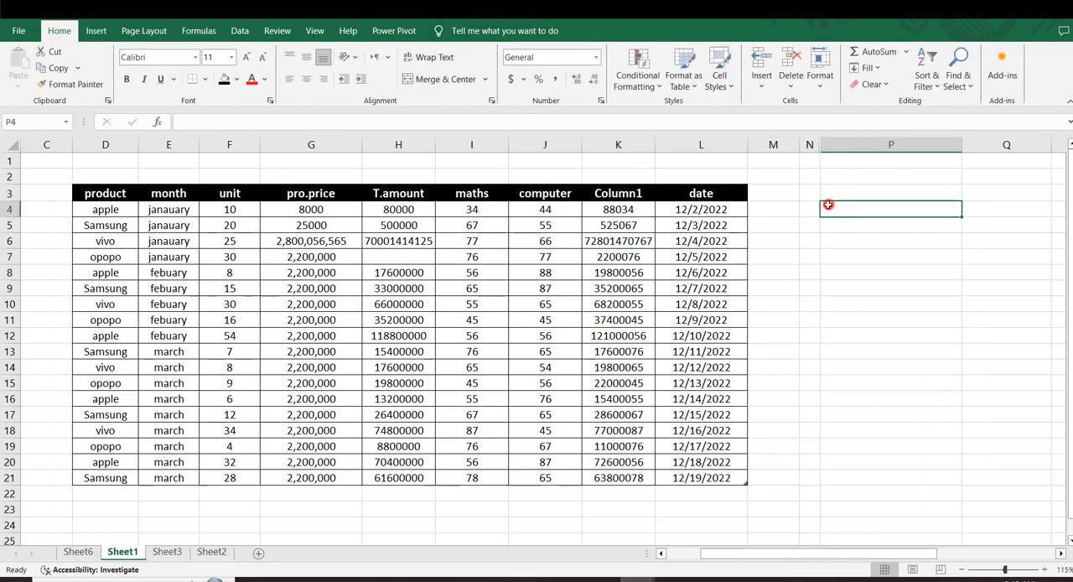
click(684, 76)
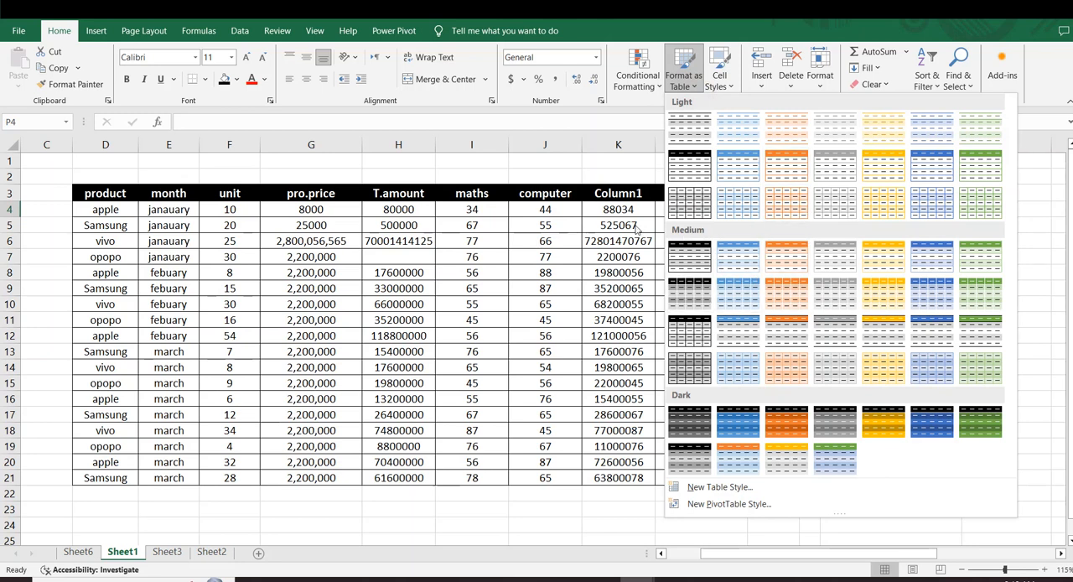
click(717, 488)
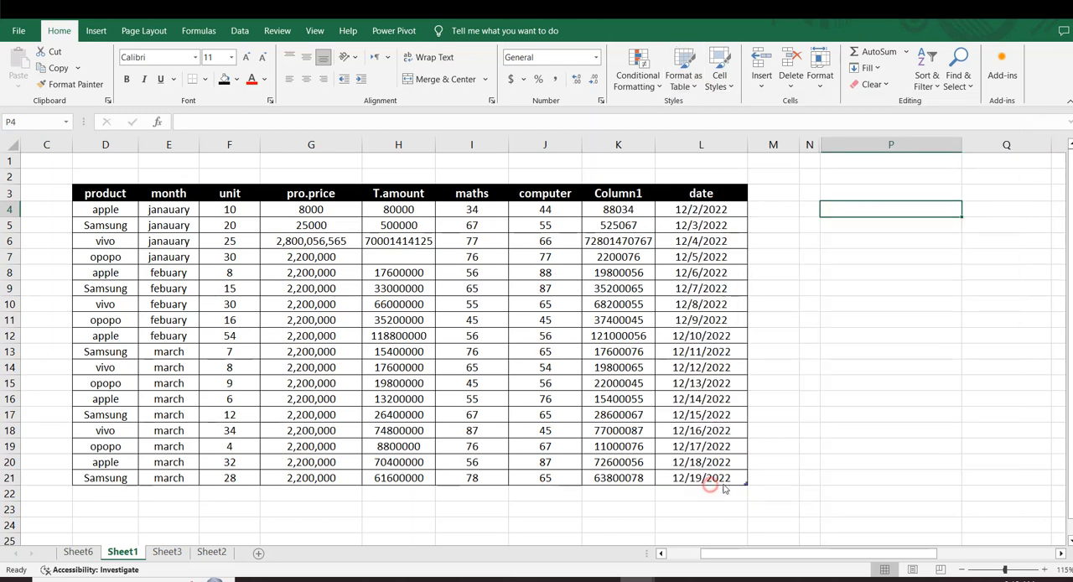
scroll(362, 142, down, 2)
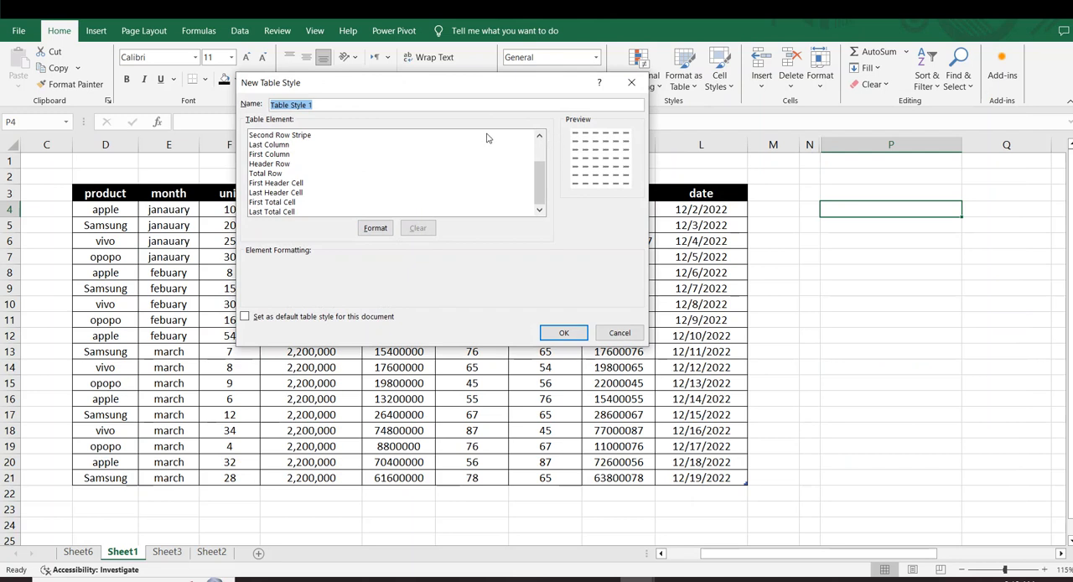
click(613, 335)
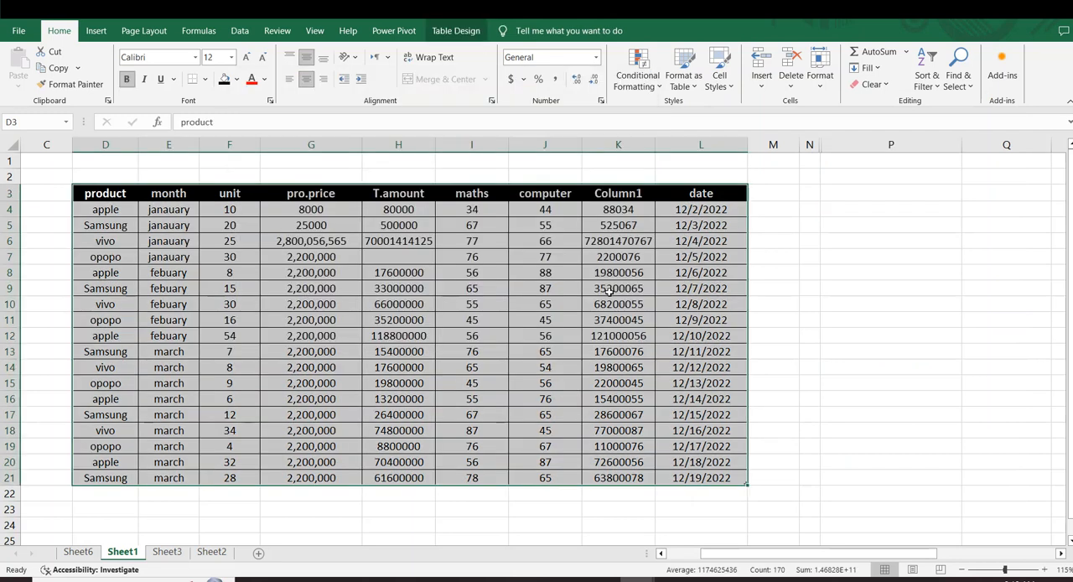
- Apply the Bad cell style to the Column1 values in K4:K21
click(728, 89)
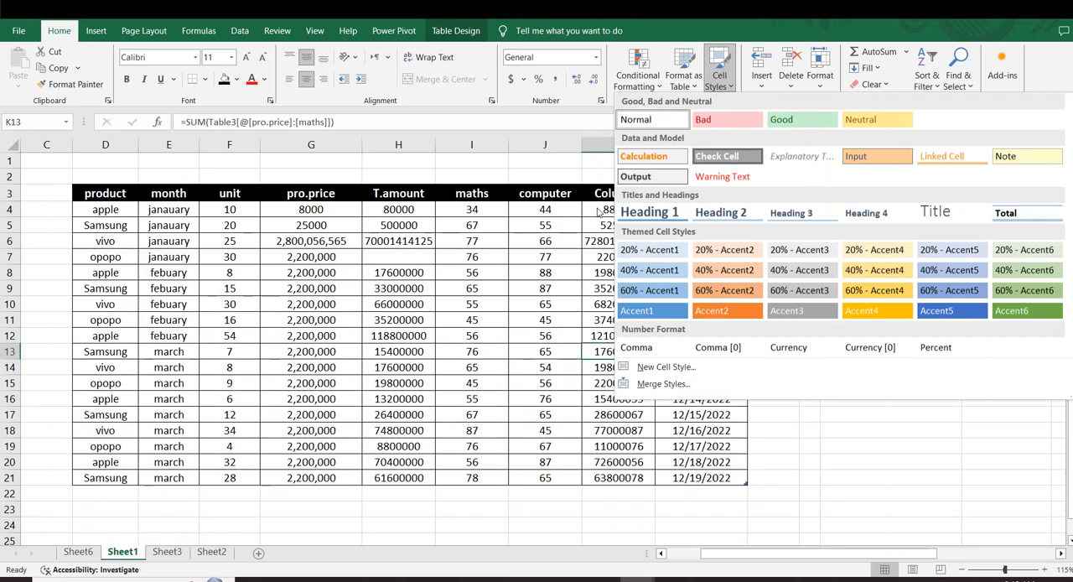
click(593, 257)
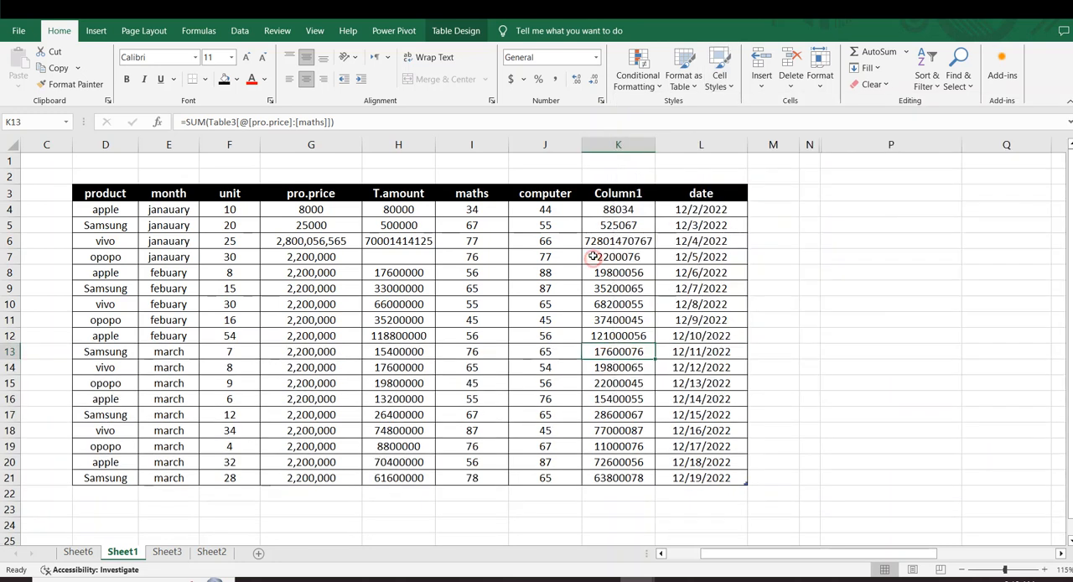
drag(606, 213, 618, 478)
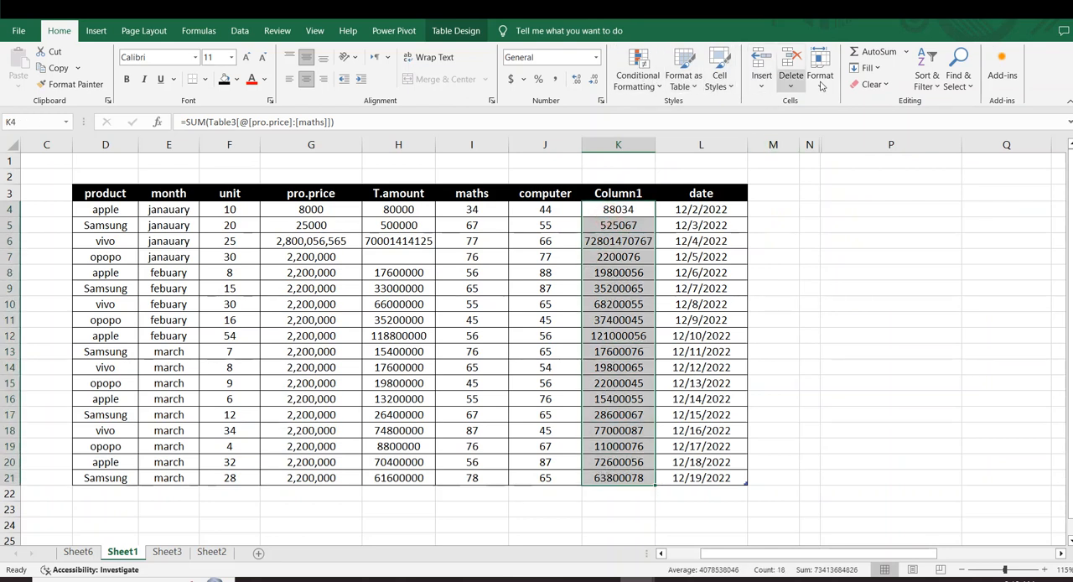
click(727, 82)
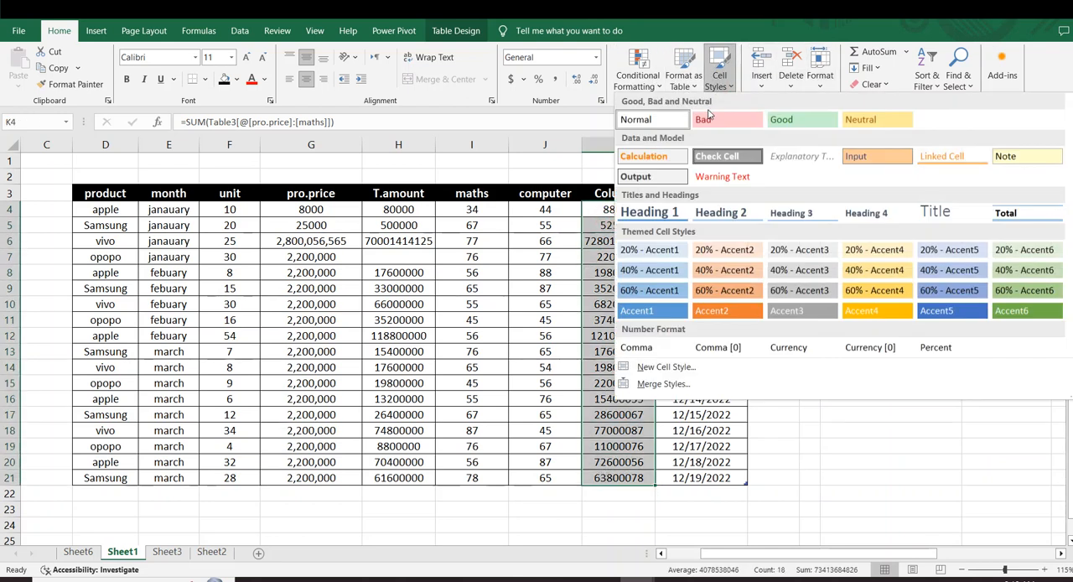
click(709, 119)
click(763, 239)
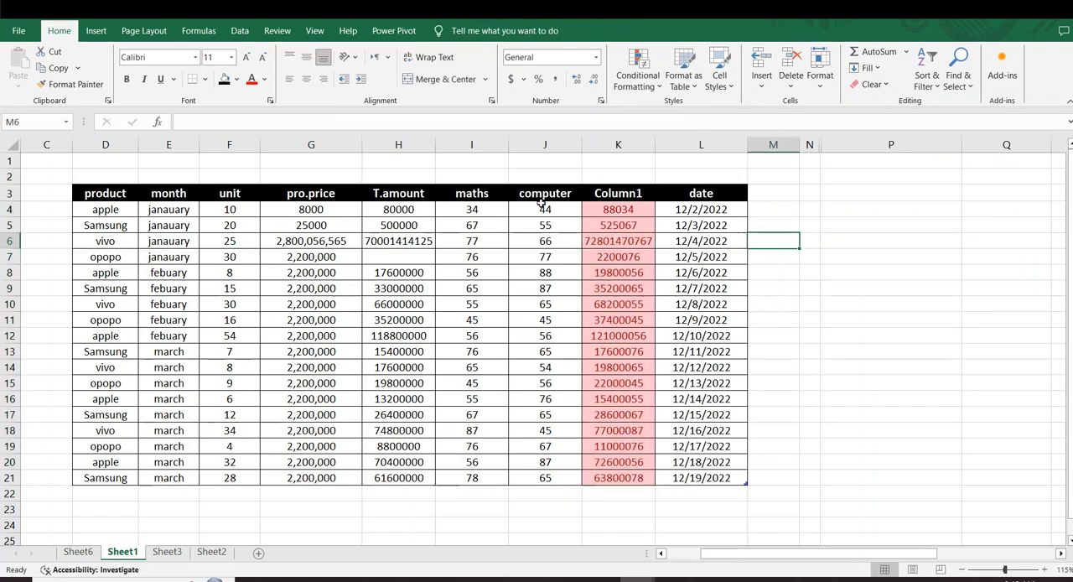
- Try the Currency cell style on the date values in L4:L21 and undo it
drag(543, 204, 541, 491)
drag(797, 409, 776, 399)
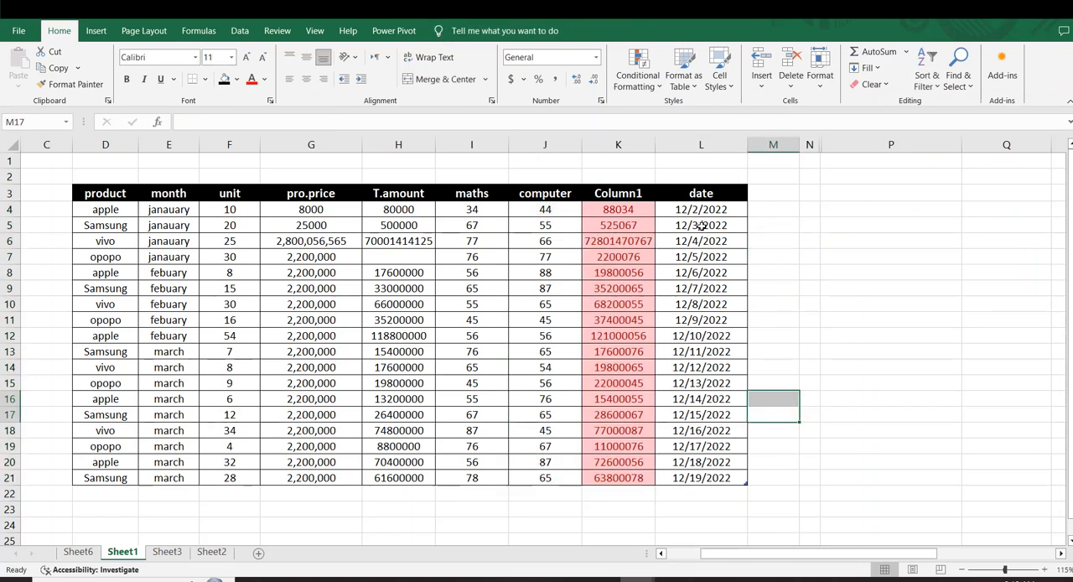
drag(700, 209, 701, 478)
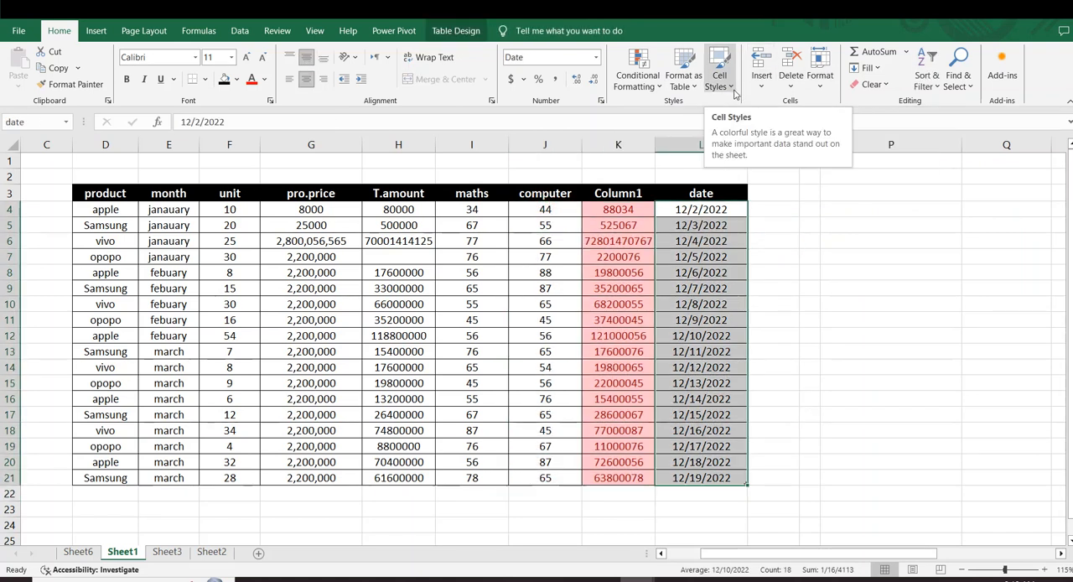
click(719, 79)
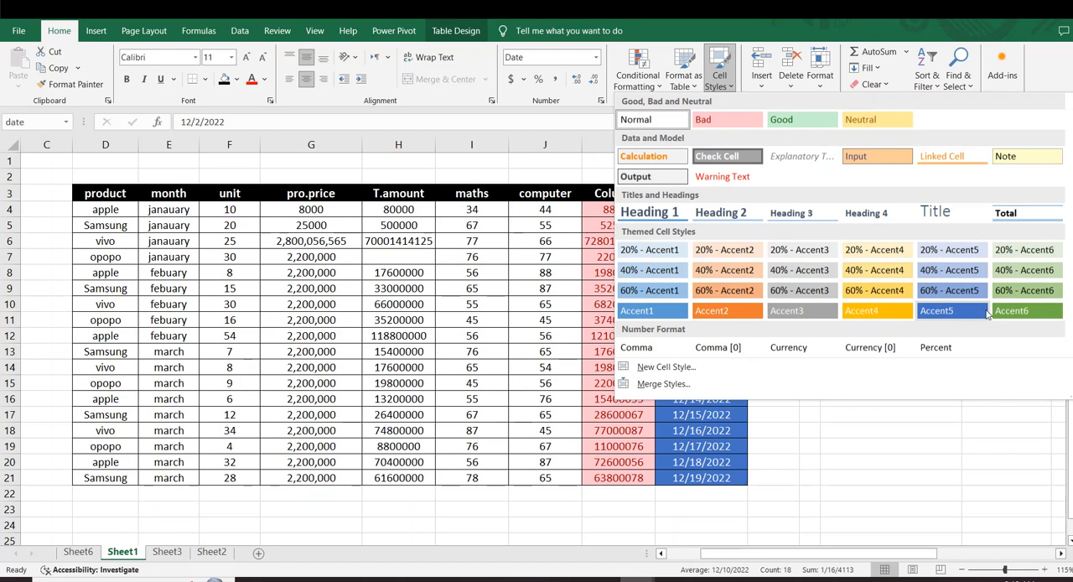
click(683, 352)
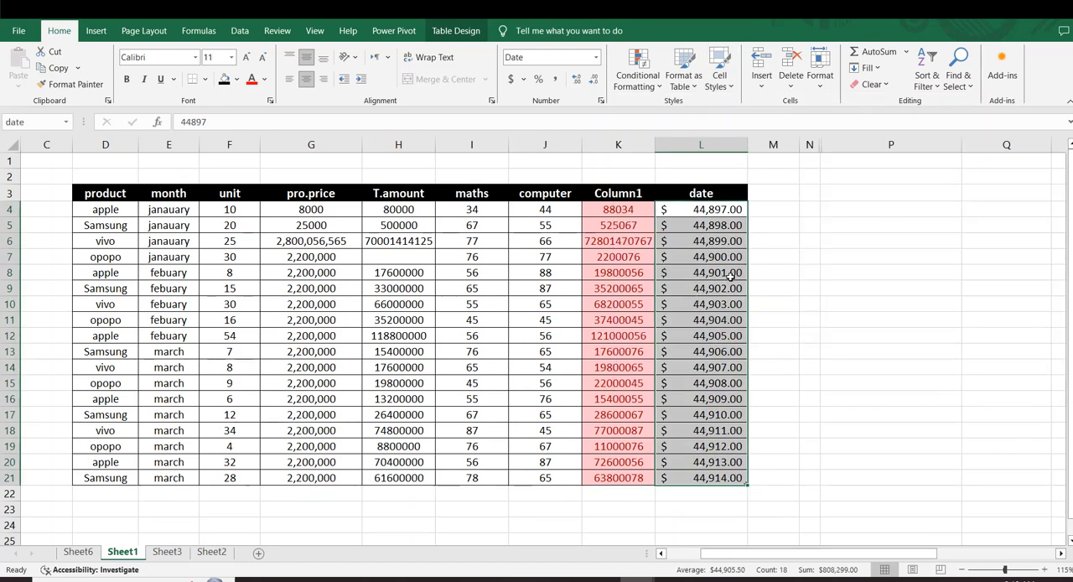
key(ctrl+z)
key(ctrl+c)
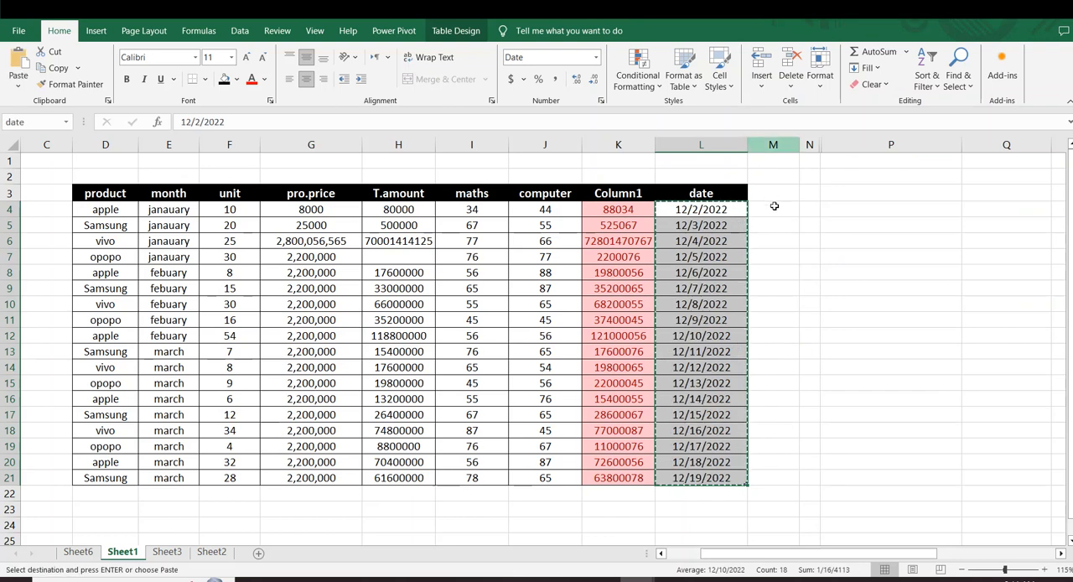
click(775, 205)
key(Escape)
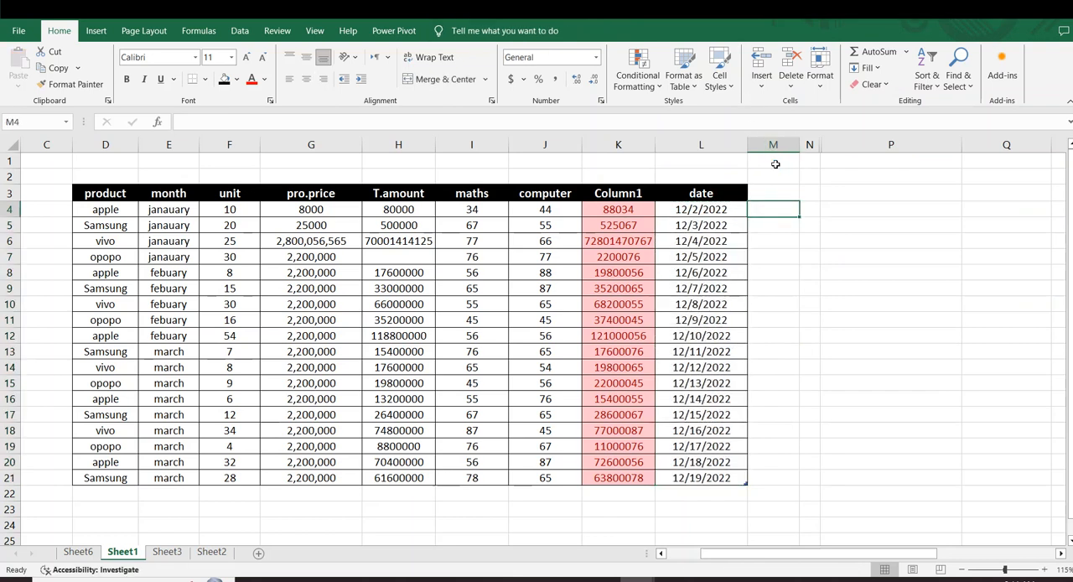
click(792, 241)
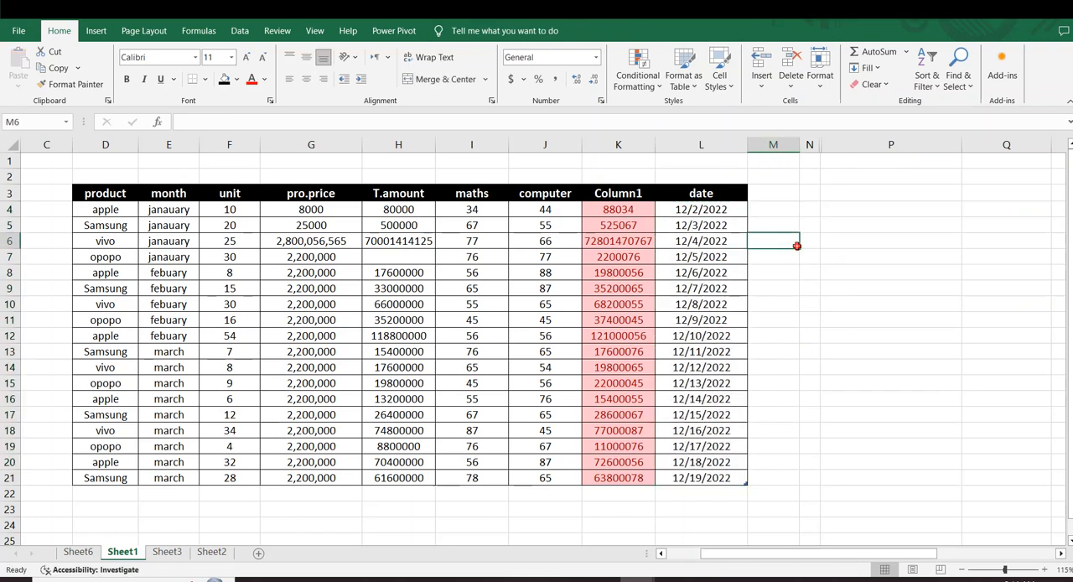
- Start a new cell style and give it a yellow background fill
click(723, 80)
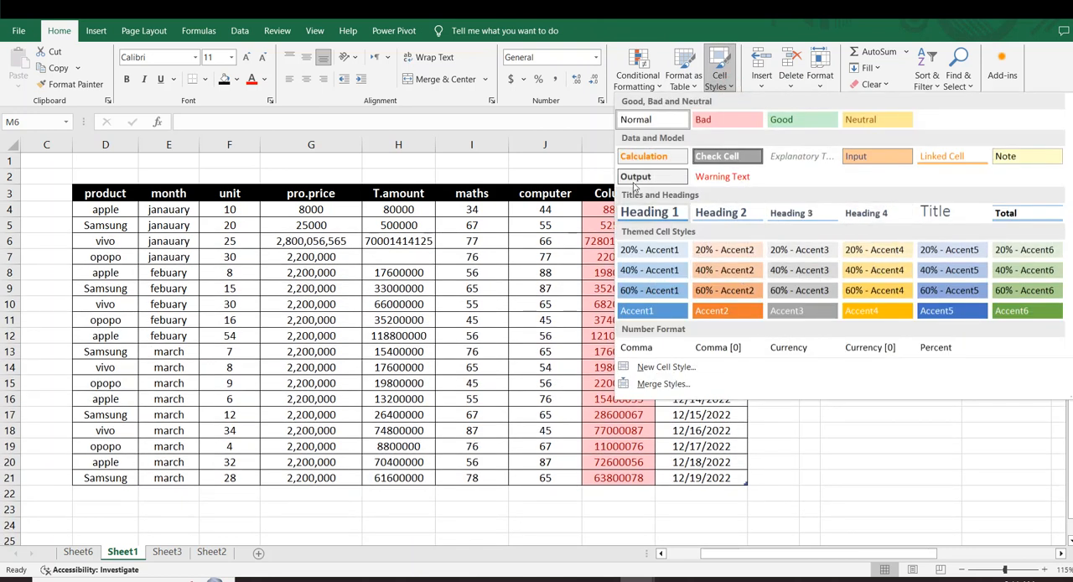
click(686, 368)
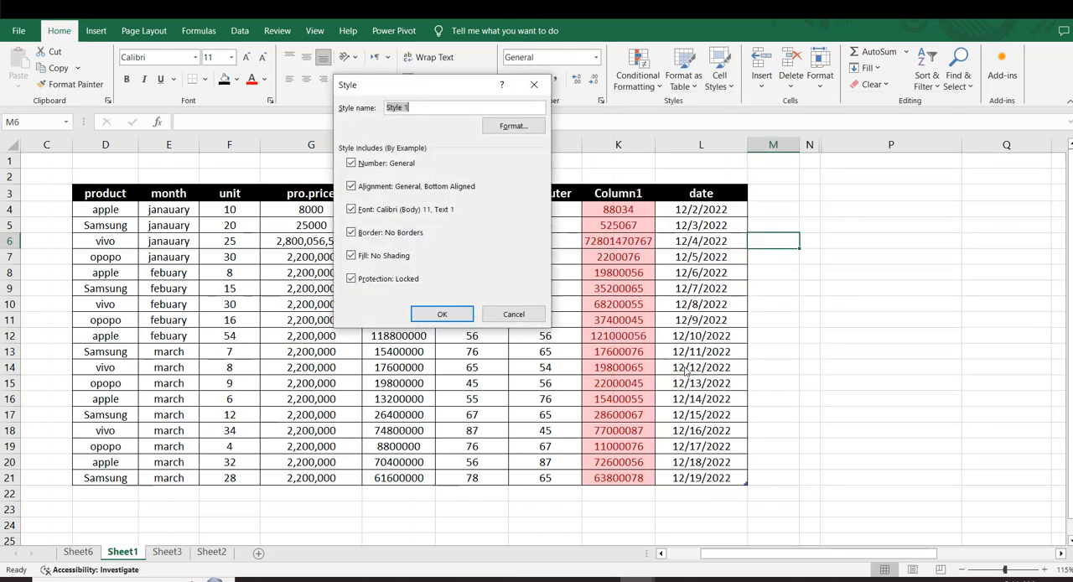
click(512, 128)
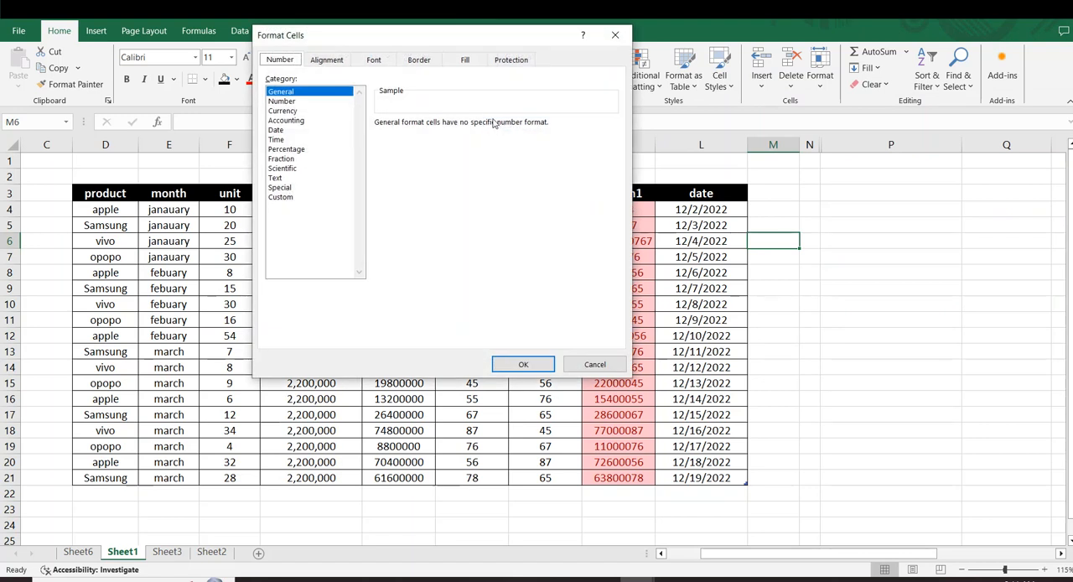
click(464, 60)
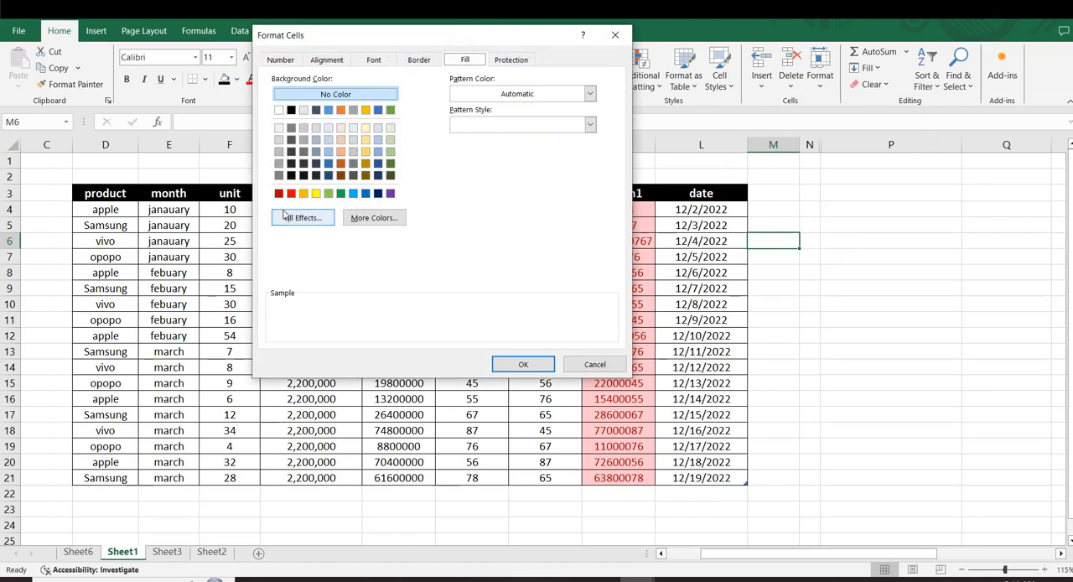
click(315, 194)
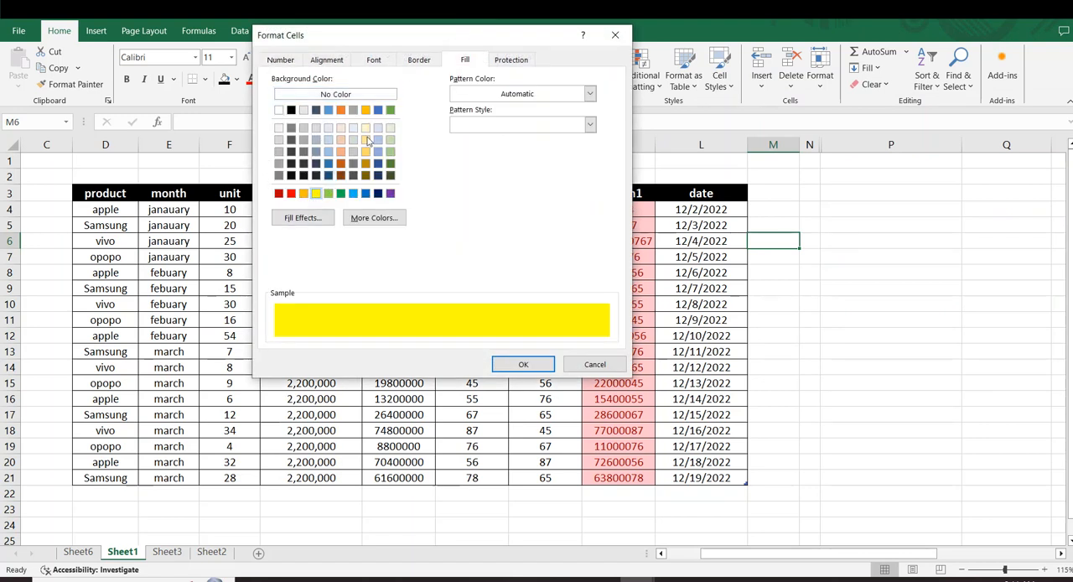
- Add an outline border to the new cell style and save it under the name Style 1
click(417, 60)
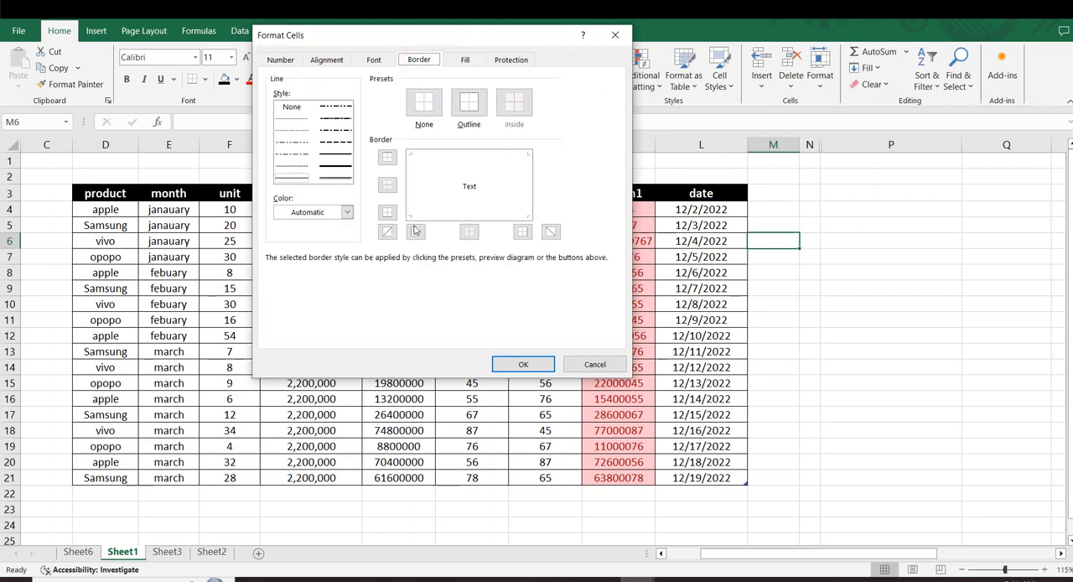
click(387, 159)
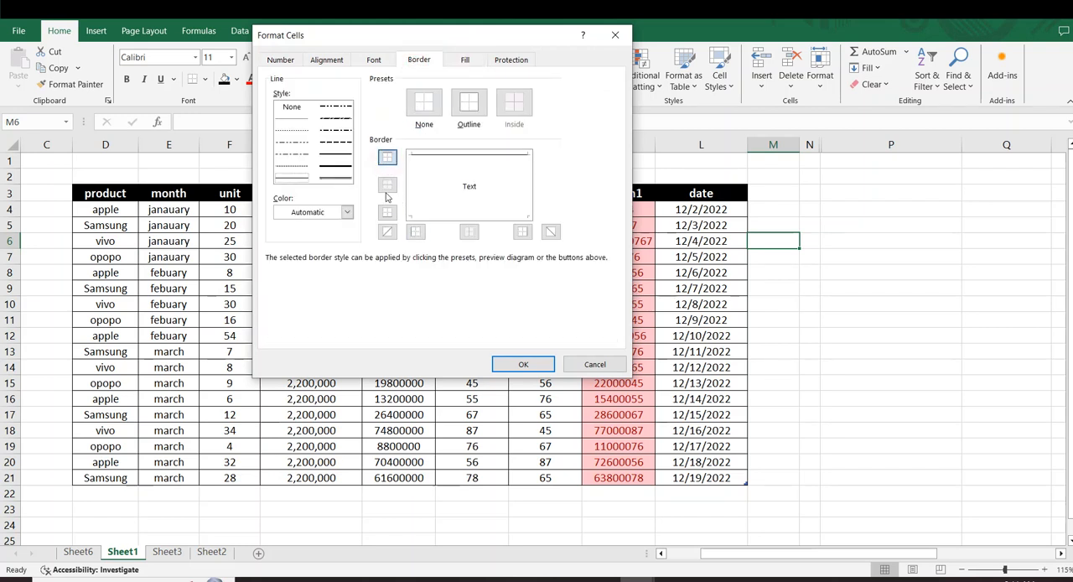
click(468, 102)
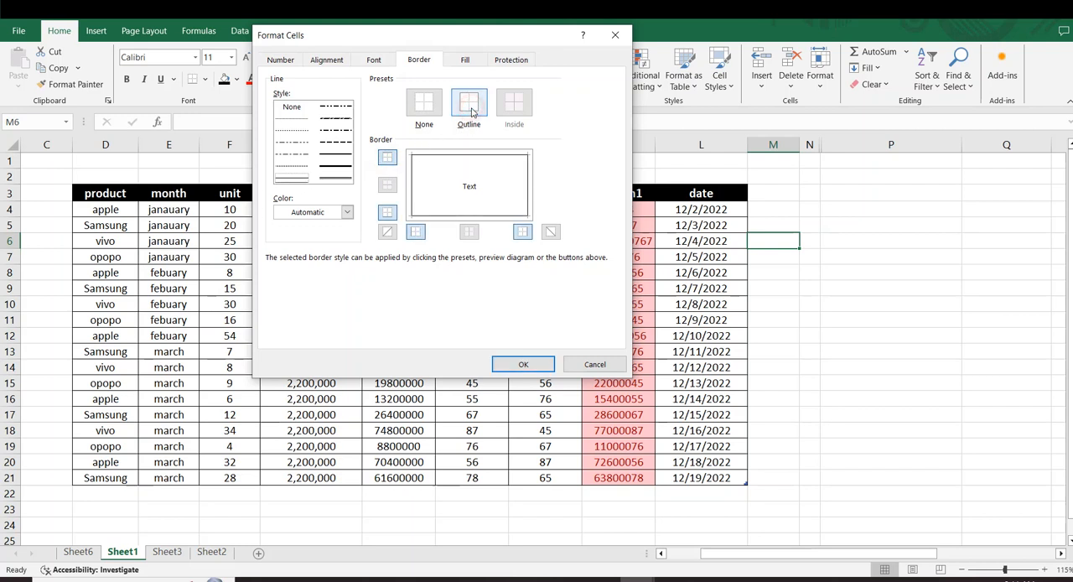
click(347, 213)
click(290, 336)
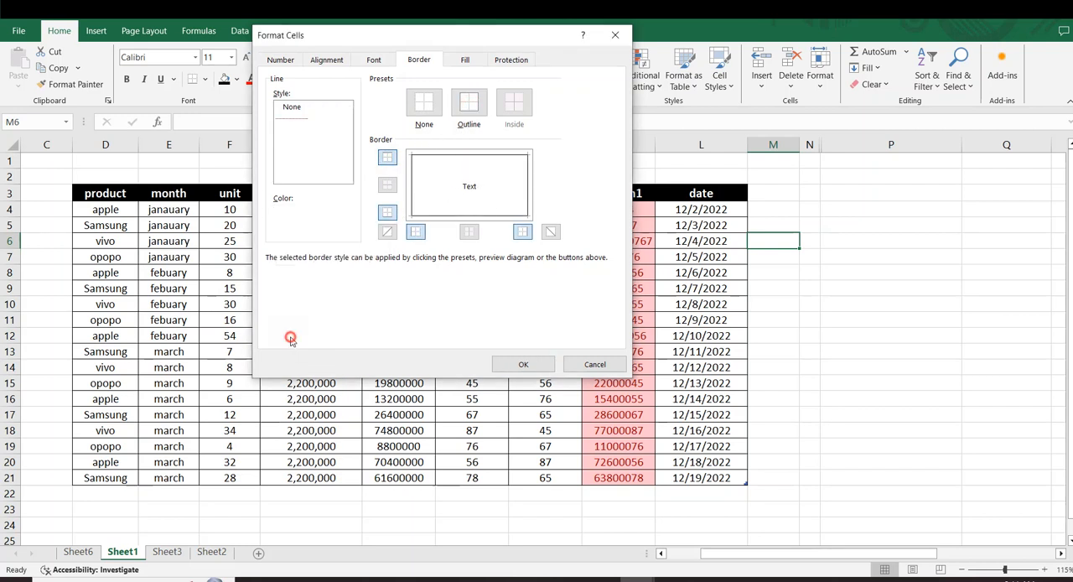
click(523, 364)
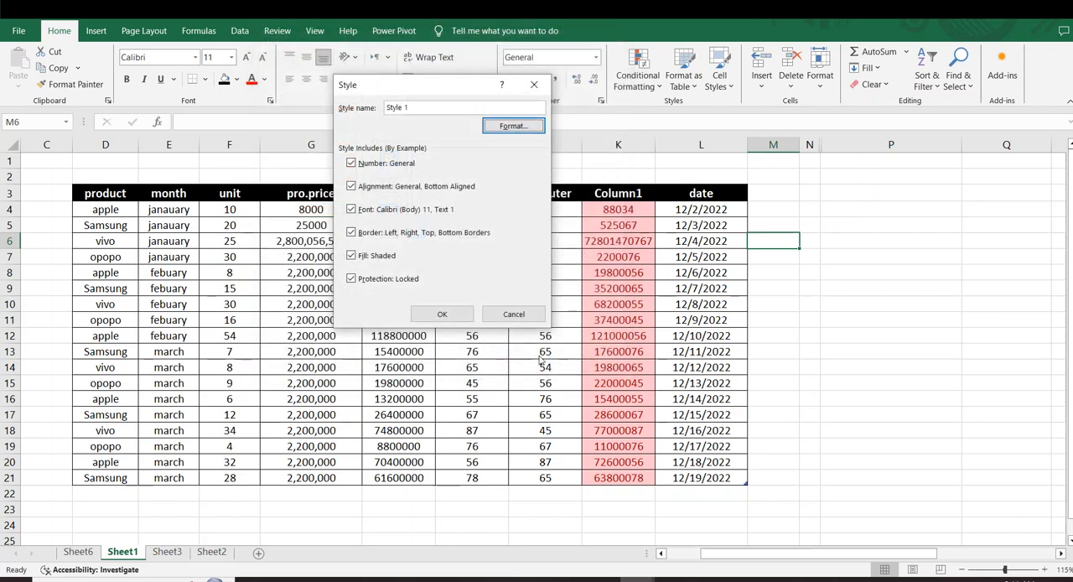
click(442, 314)
- Examine the custom Style 1 and the built-in cell style categories without applying a style
click(664, 303)
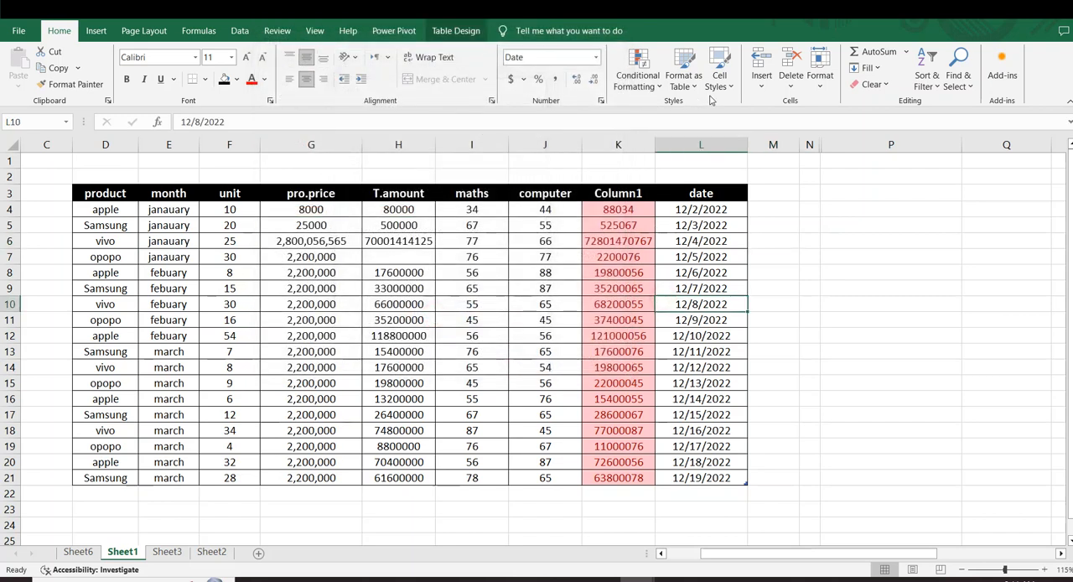
mouse_move(700, 209)
mouse_down()
mouse_move(710, 213)
mouse_move(704, 193)
mouse_up()
click(720, 74)
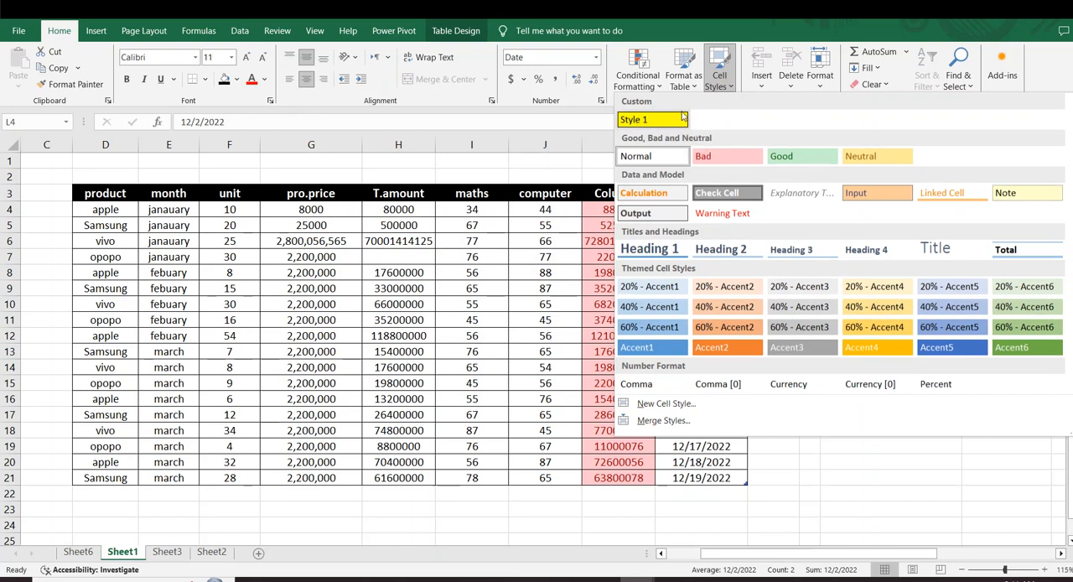
click(517, 211)
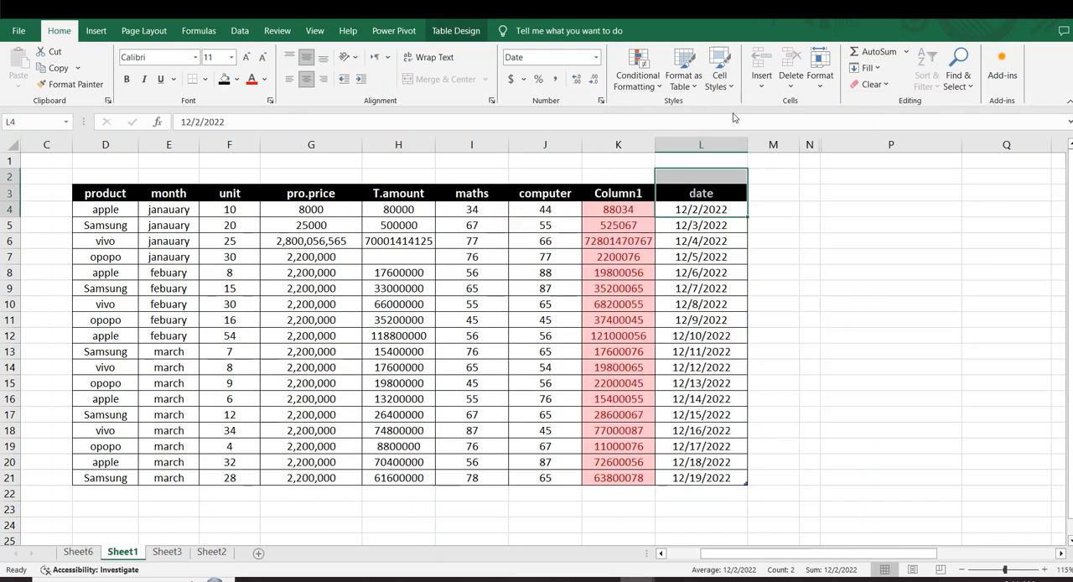
drag(806, 221, 742, 198)
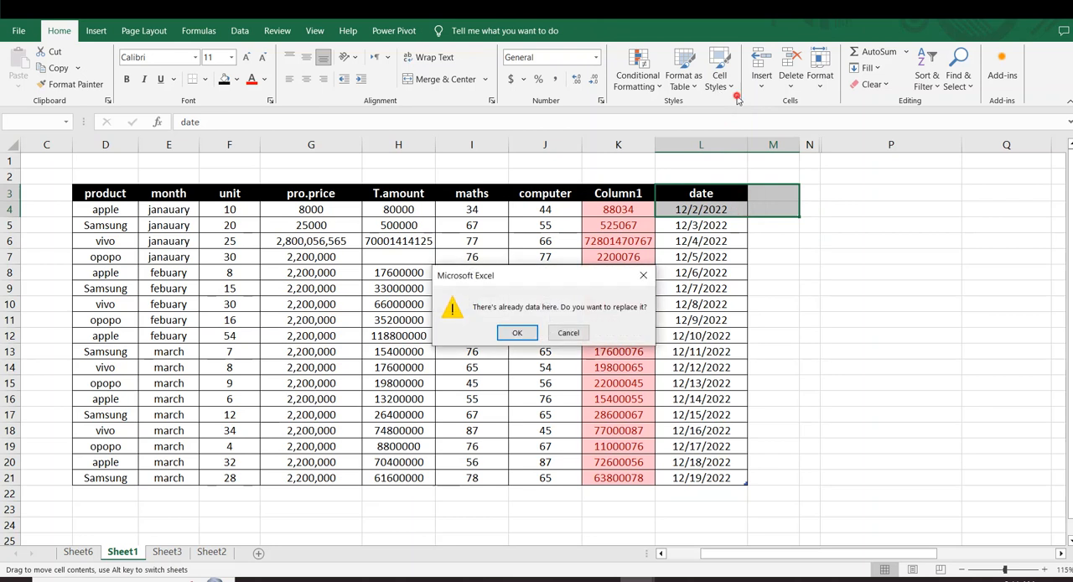
click(569, 334)
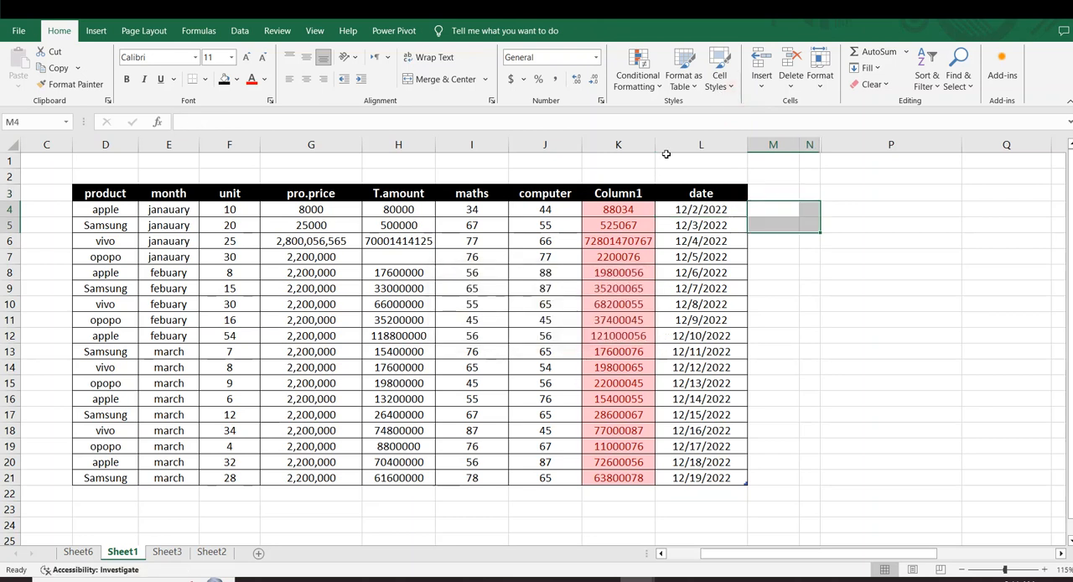
click(720, 74)
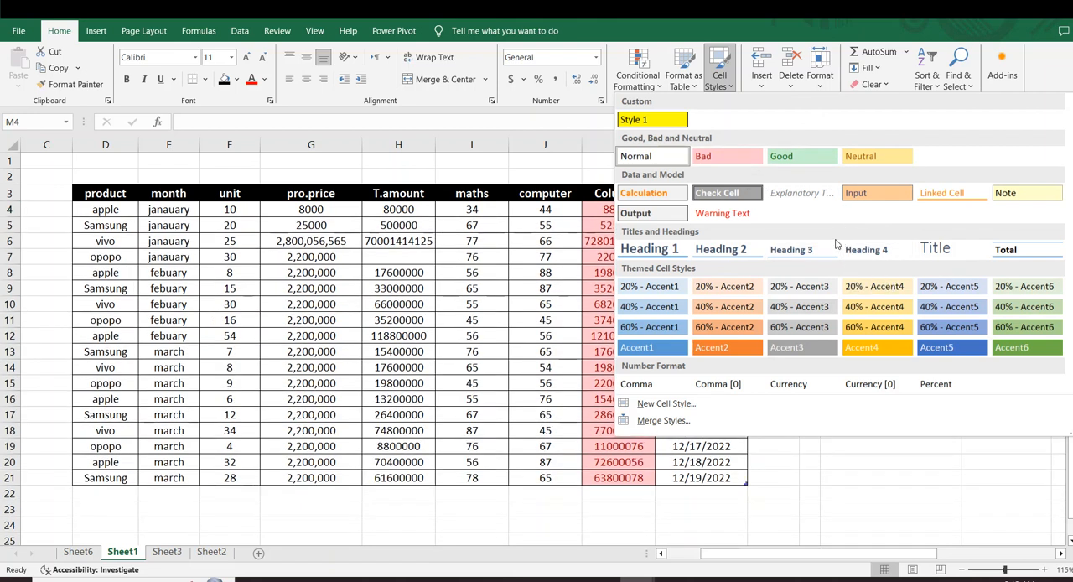
click(493, 267)
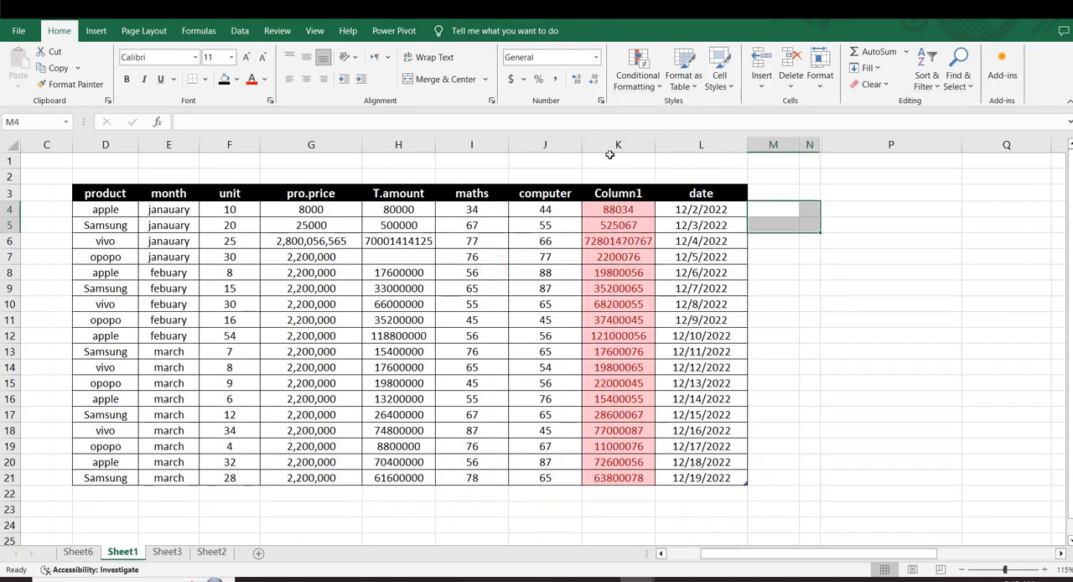